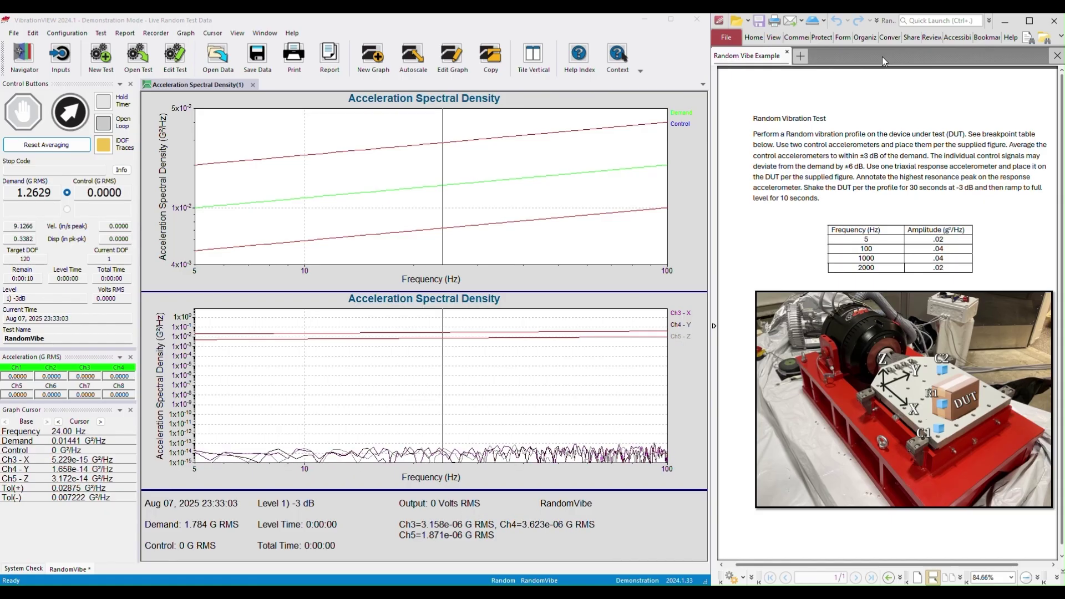
Move the frequency marker on the top acceleration spectral density graph to about 53.5 Hz.
drag(646, 188, 701, 181)
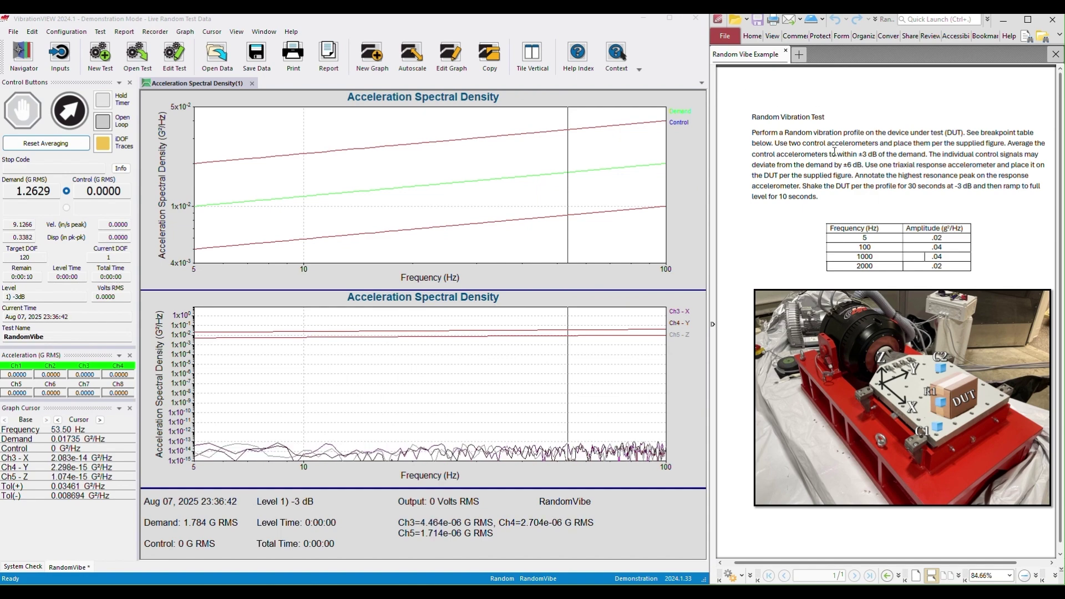
drag(753, 116, 825, 114)
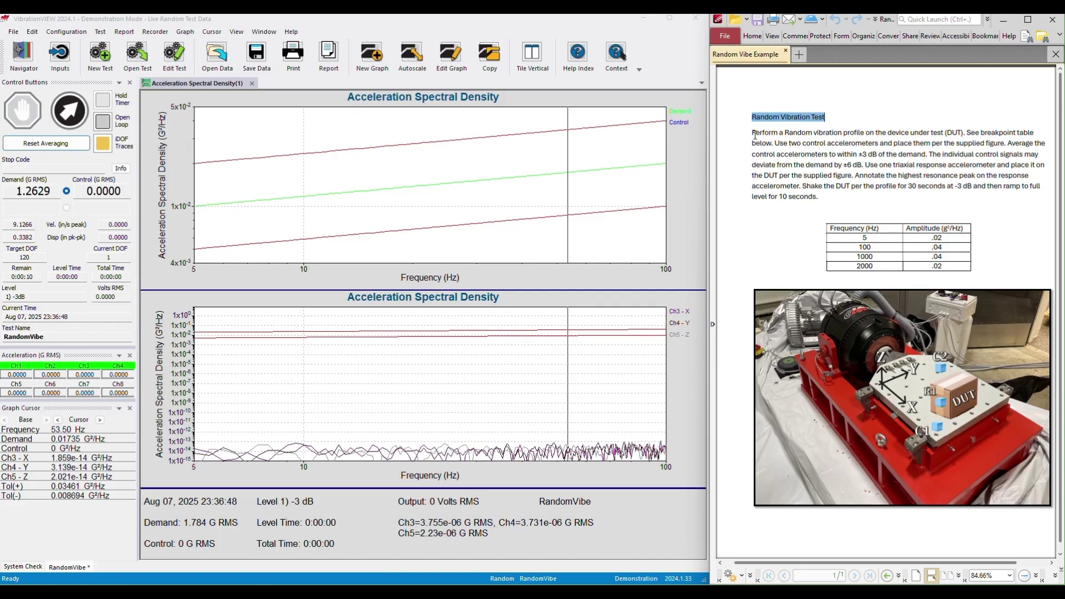
drag(753, 133, 946, 159)
click(946, 159)
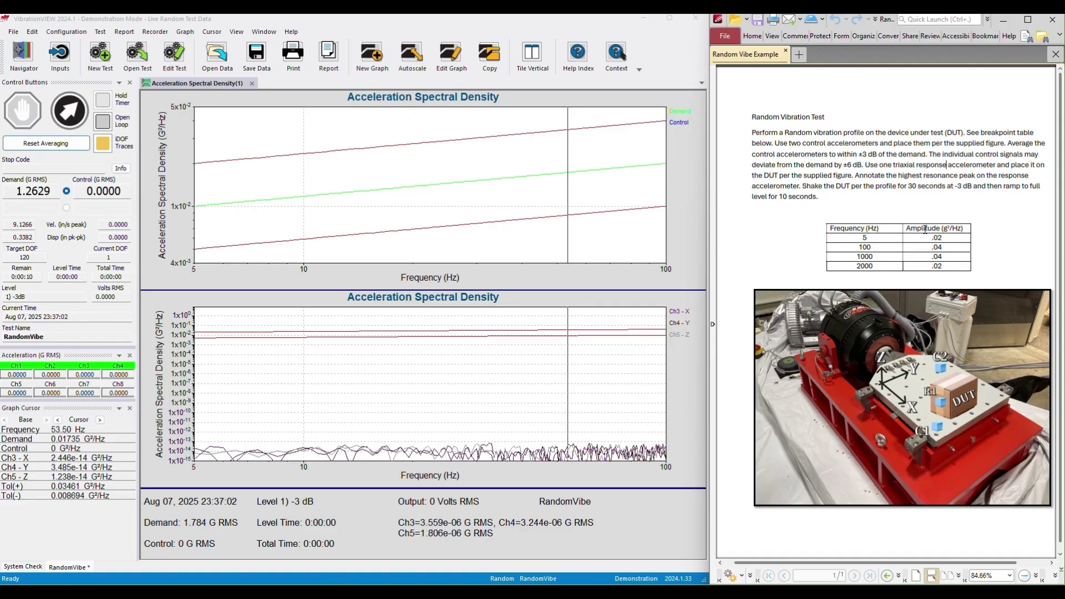
drag(907, 229, 958, 228)
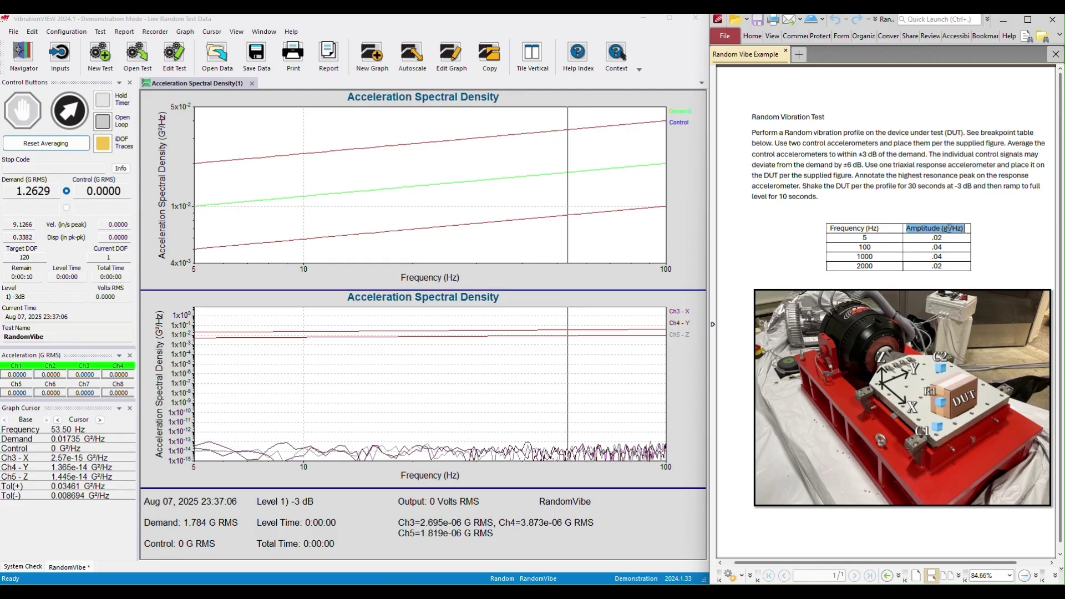
click(796, 141)
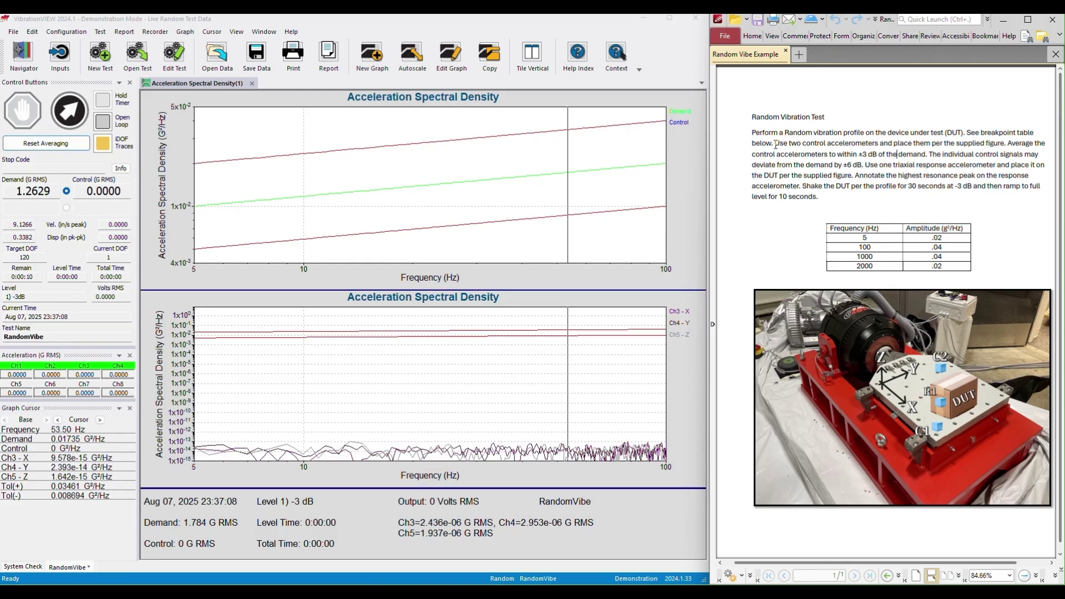
drag(775, 144, 986, 142)
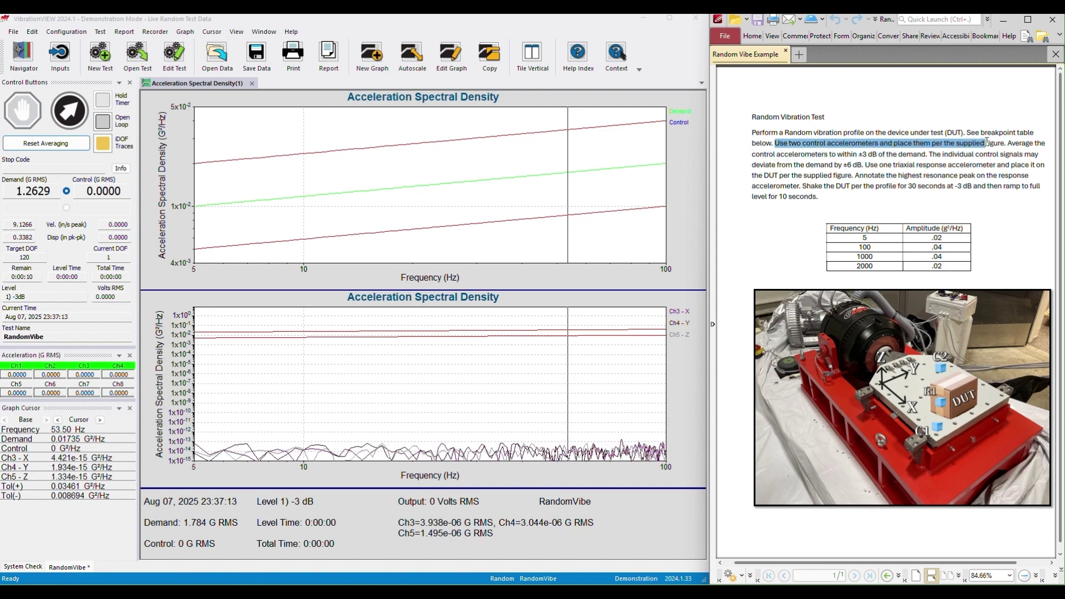
click(978, 154)
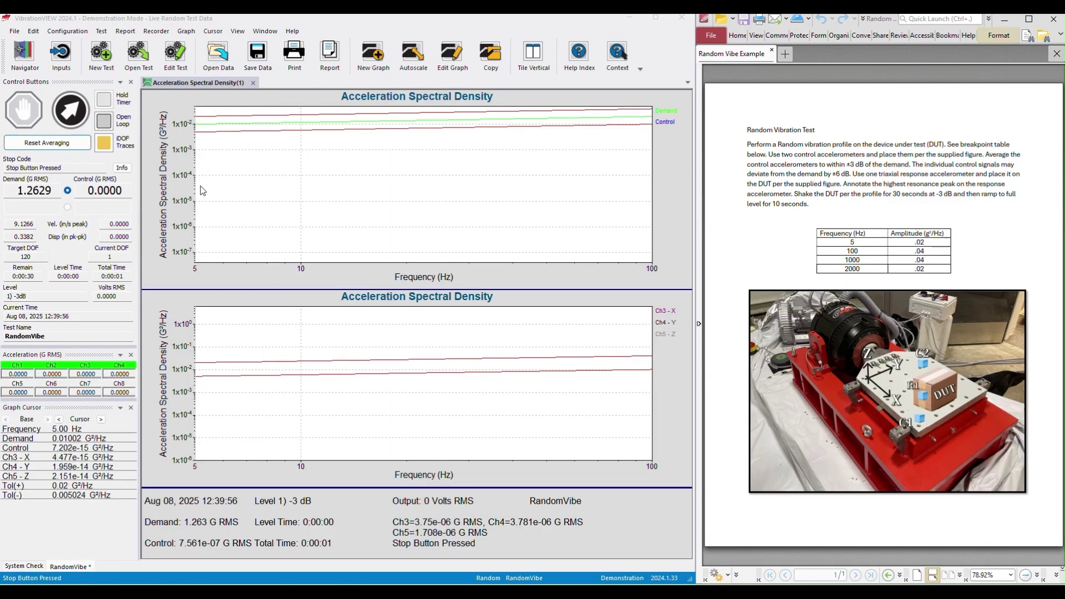
Open the random test settings, then switch the PDF editor to its Select Text tool.
click(177, 55)
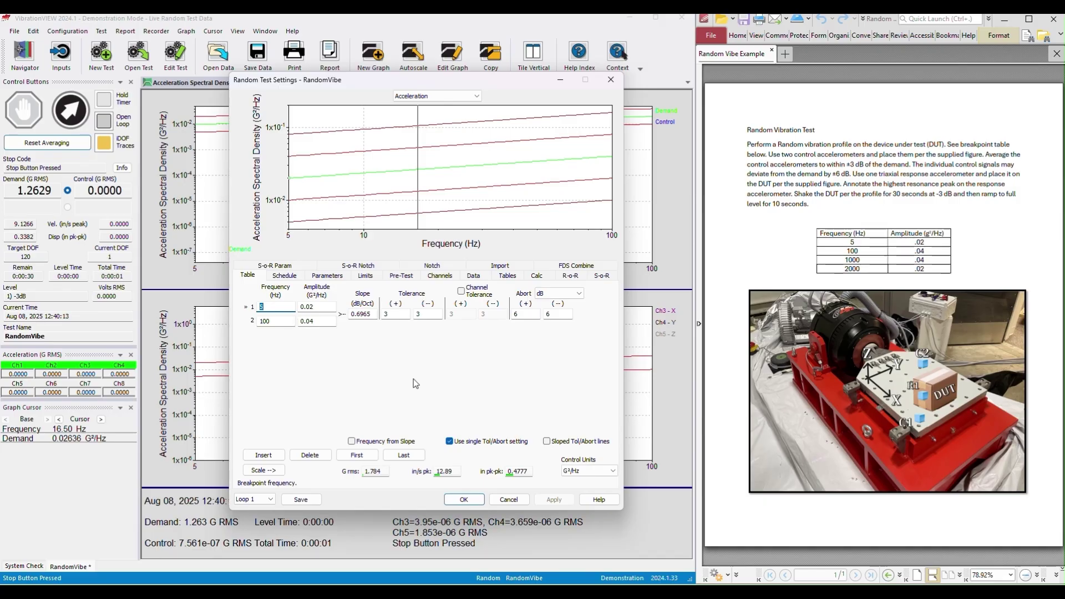
click(866, 253)
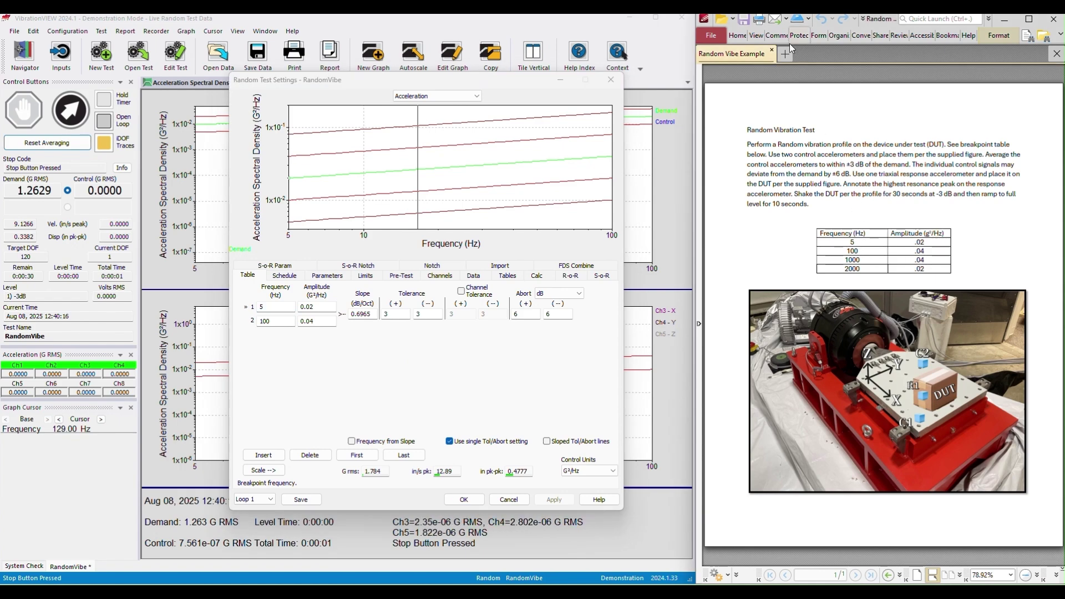
click(997, 36)
click(733, 37)
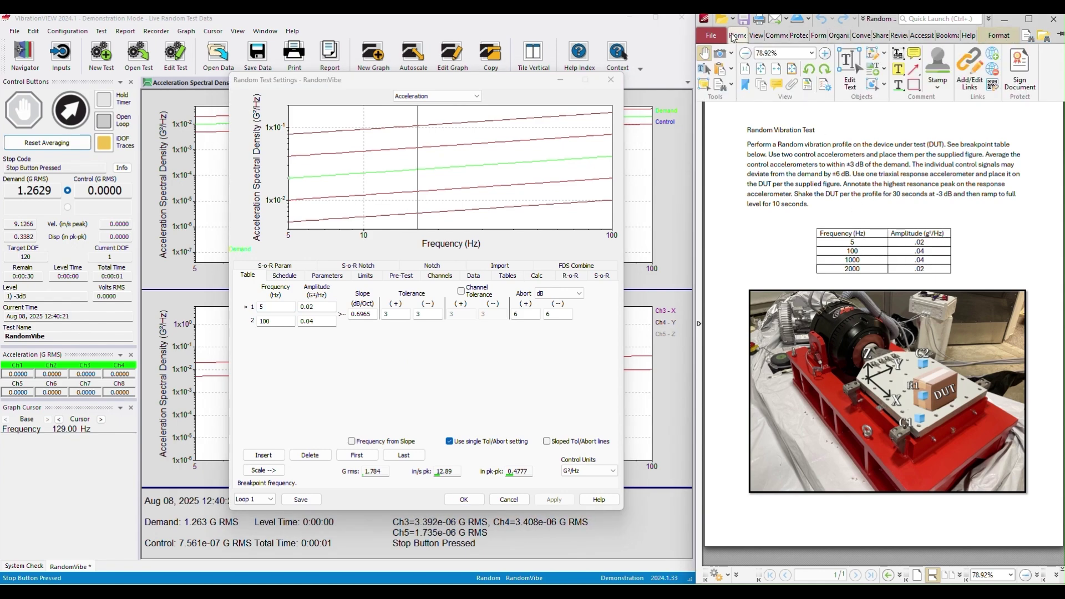
click(704, 69)
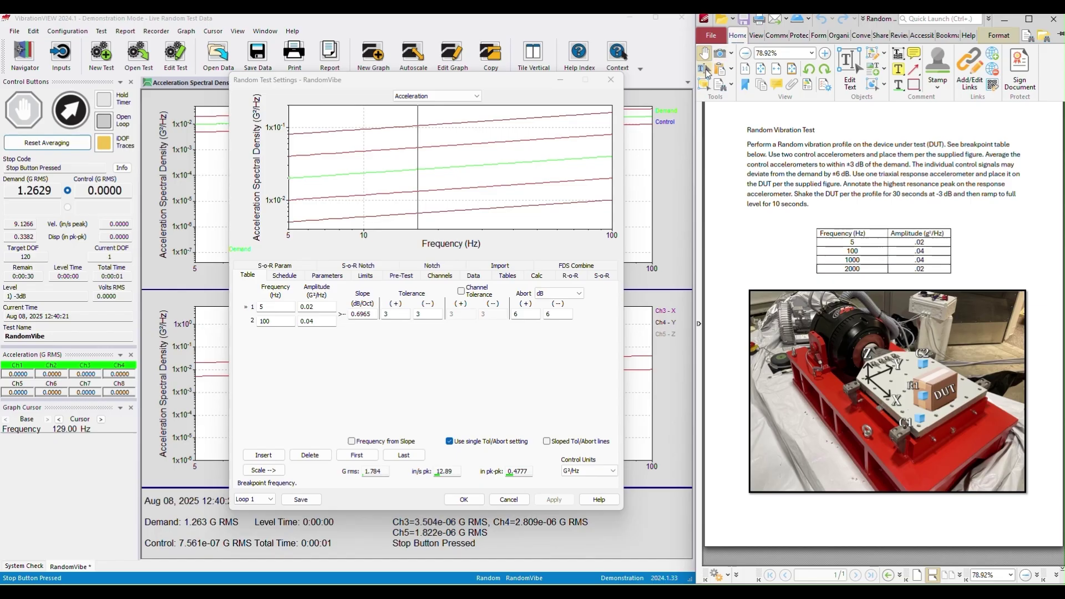
click(851, 270)
Select and copy the breakpoint table from the PDF document.
drag(860, 242, 932, 267)
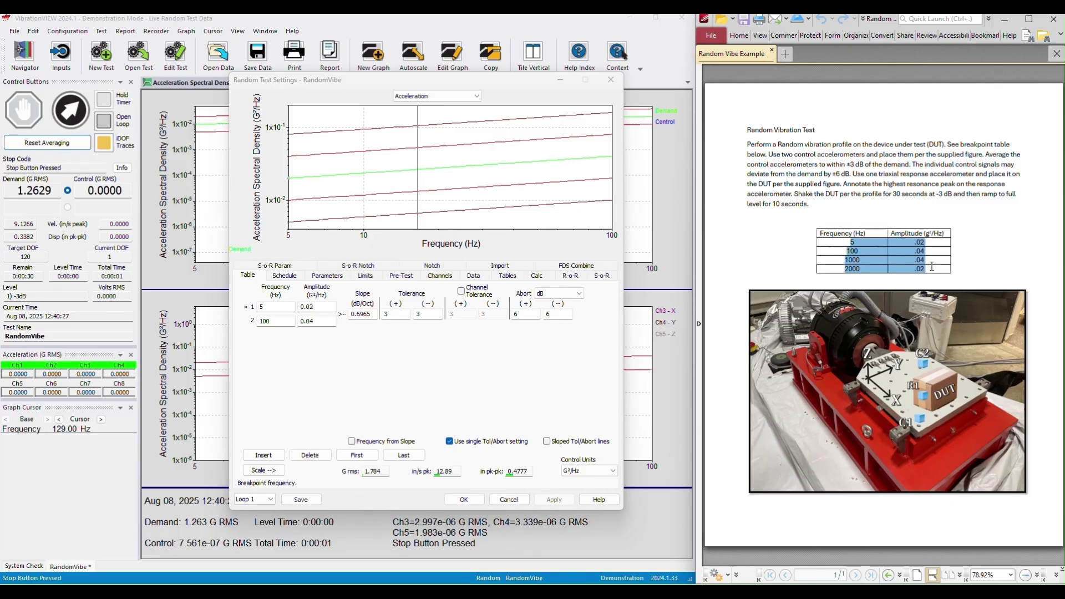
right_click(901, 249)
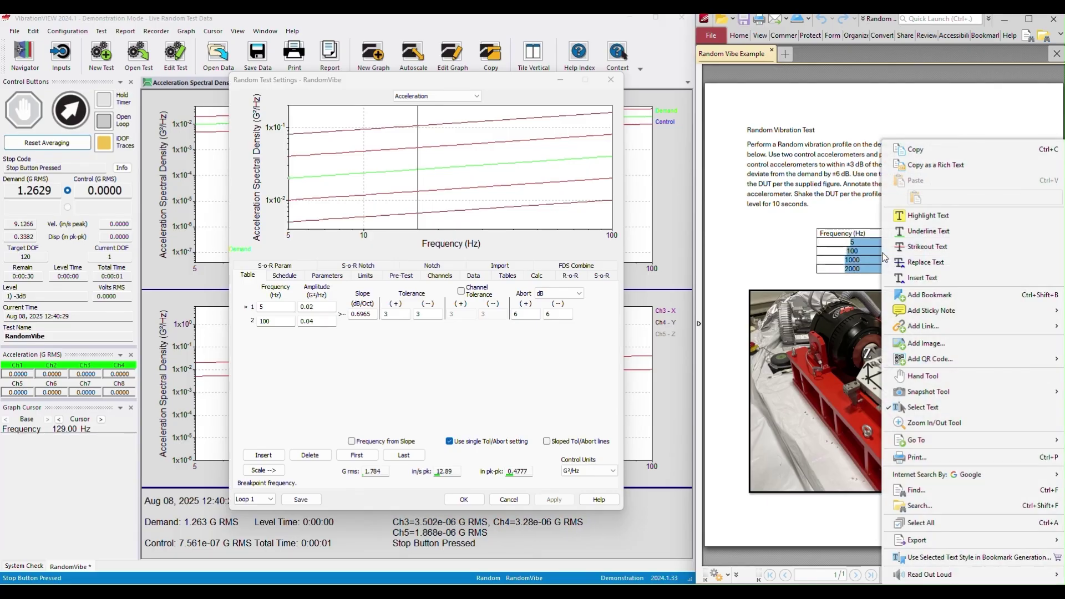
click(915, 149)
Paste the table into the test profile, replacing all breakpoints with 5, 100, 1000 and 2000 Hz.
click(406, 329)
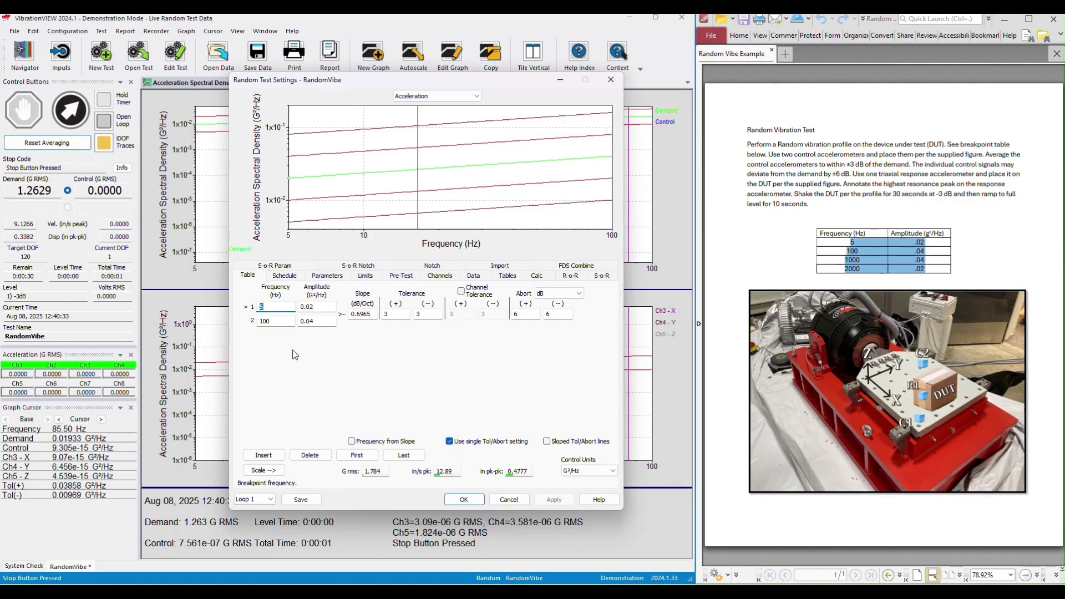
right_click(294, 352)
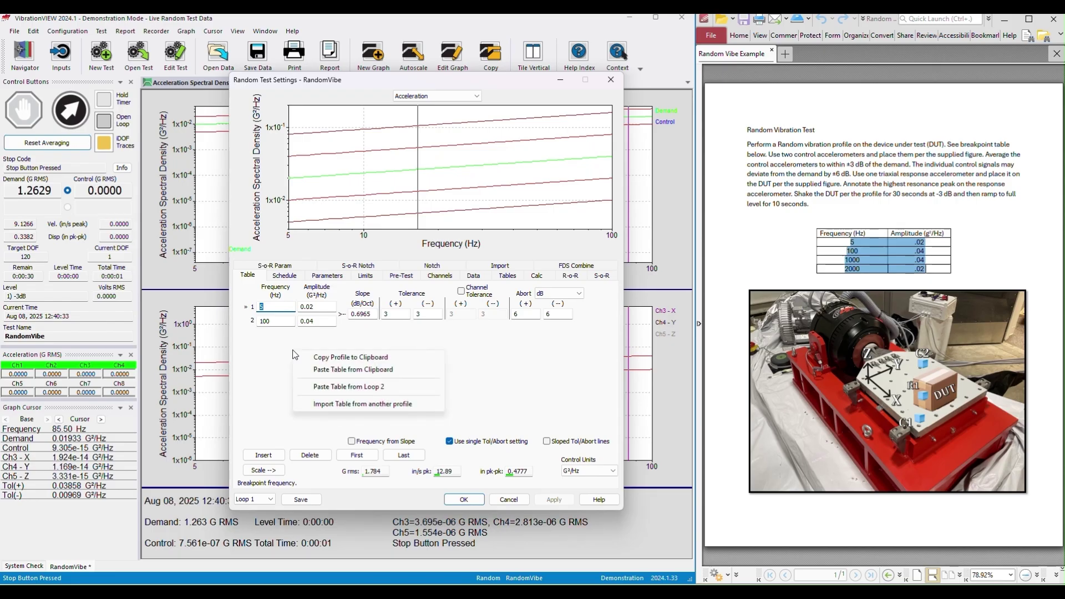
click(338, 369)
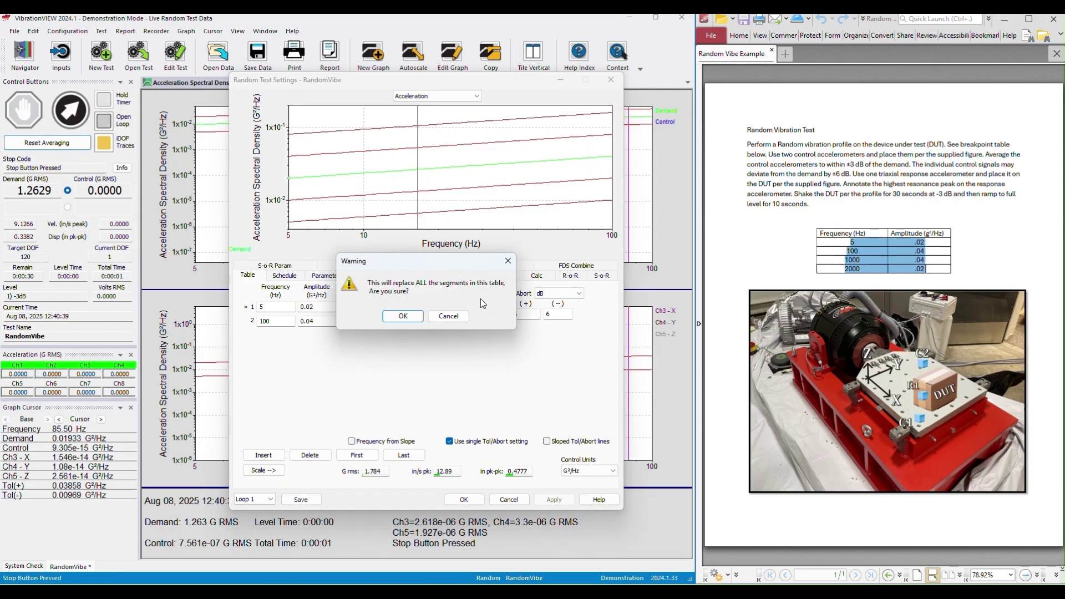
click(401, 316)
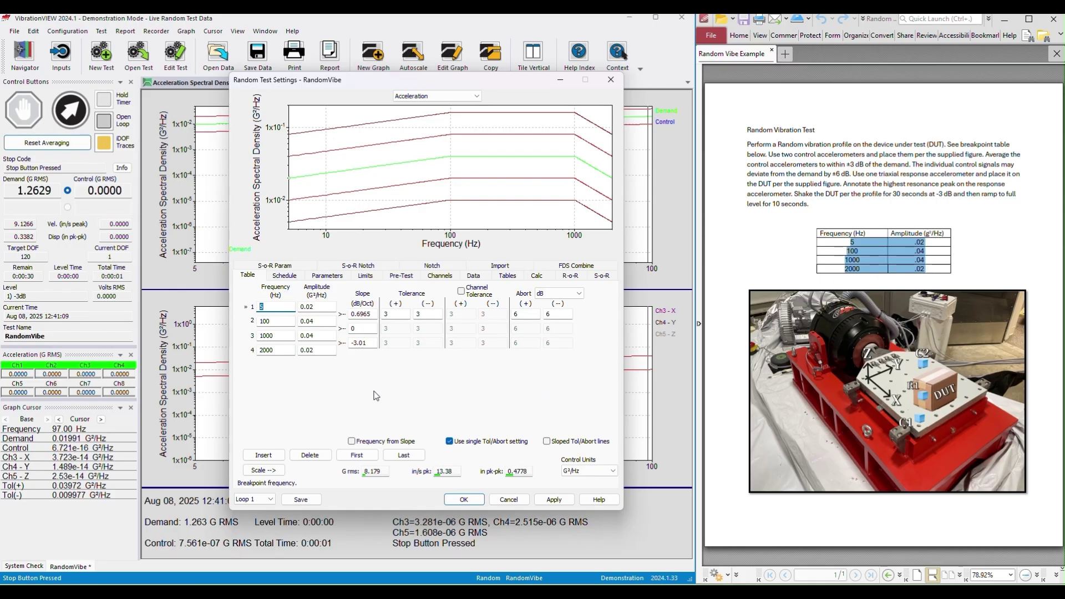
Sweep a frequency marker across the profile graph, then bring up the test schedule.
click(333, 208)
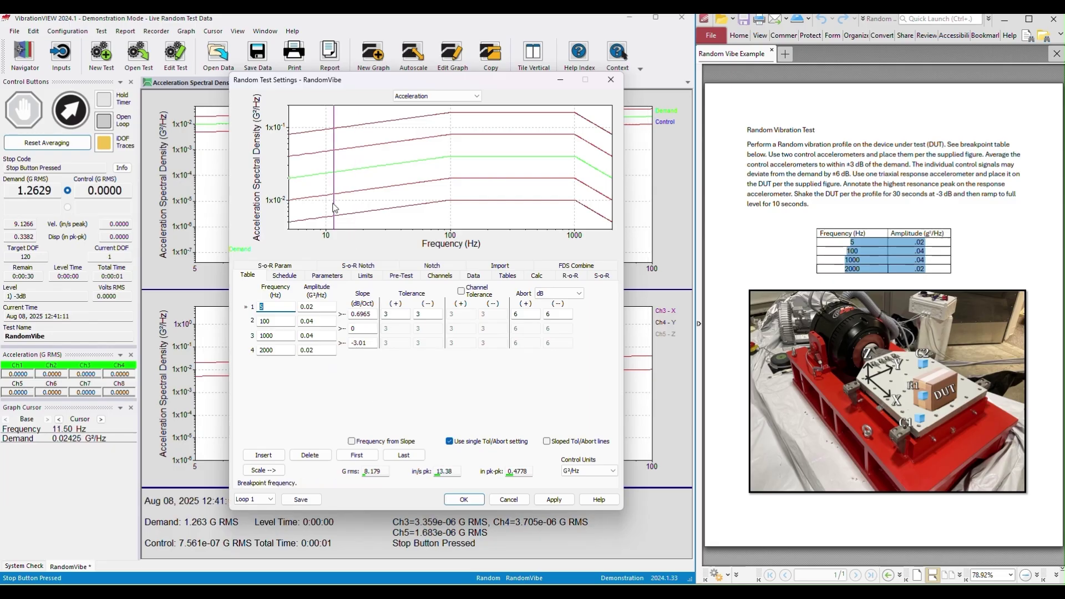
drag(335, 208, 394, 222)
click(284, 275)
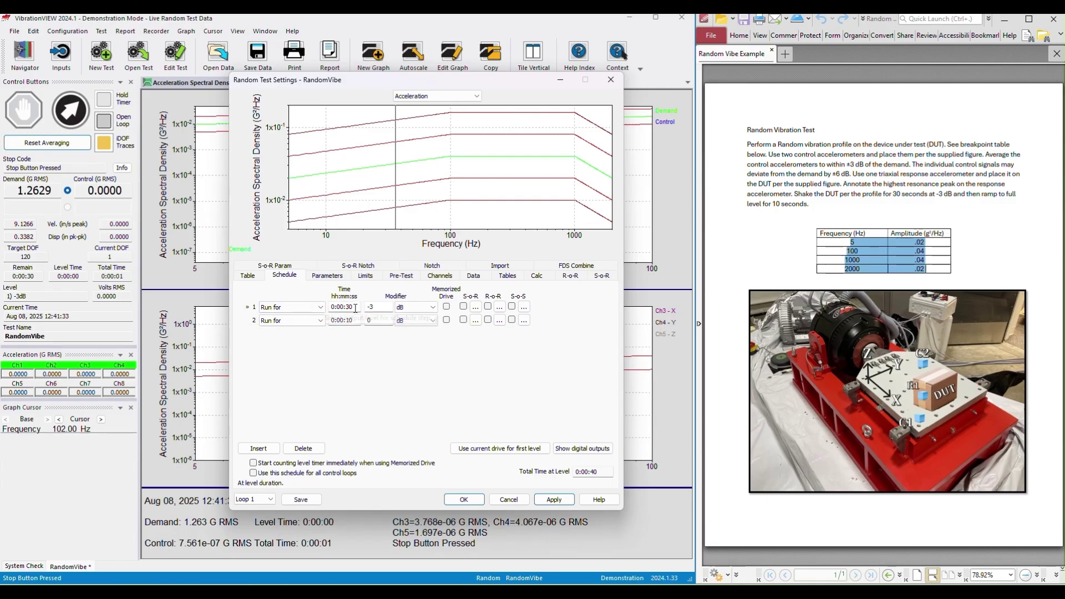
Edit the first schedule level's duration, trying values such as 1:00 and 30.
drag(353, 308, 336, 306)
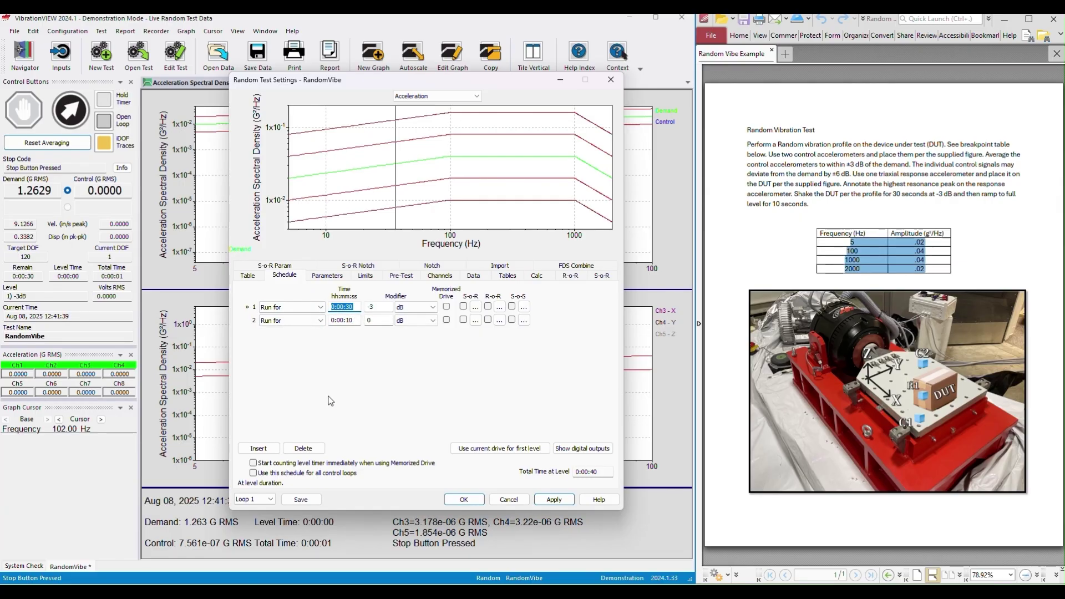
key(BackSpace)
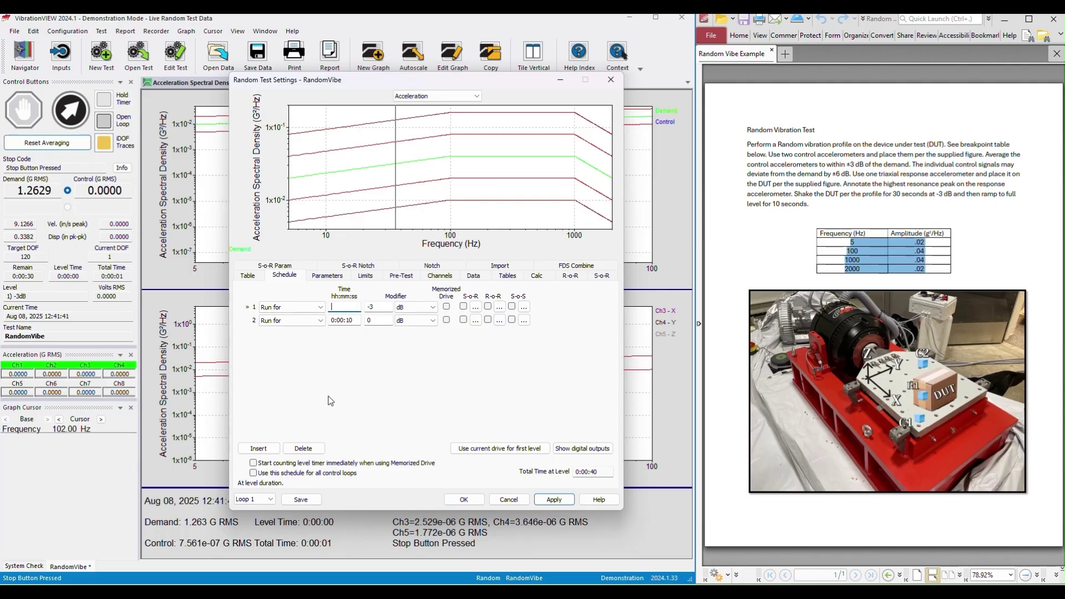
text(1:00:00)
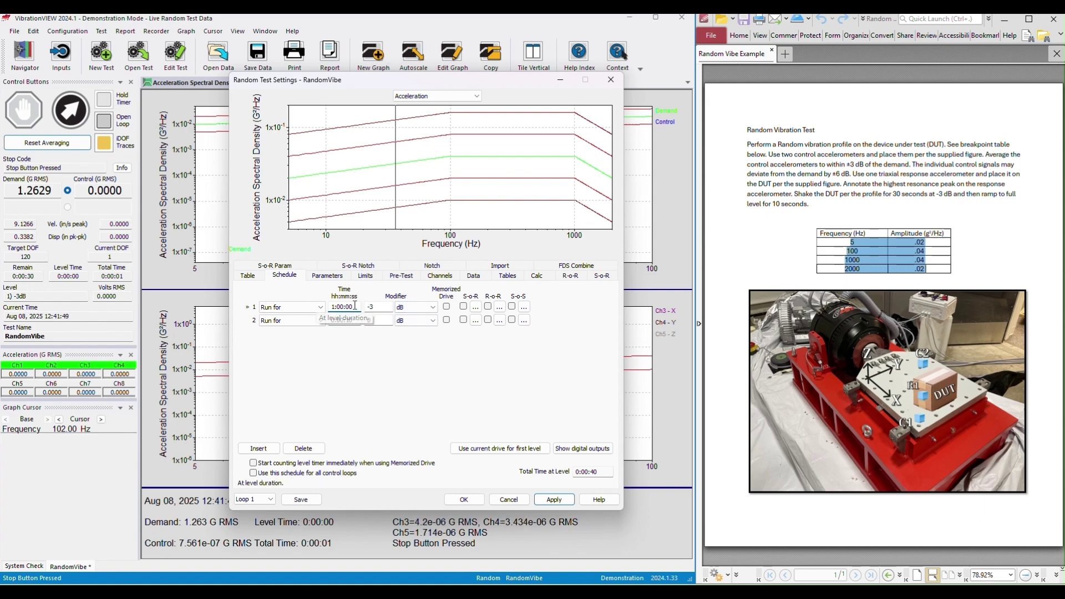
drag(355, 307, 337, 310)
text(0:00)
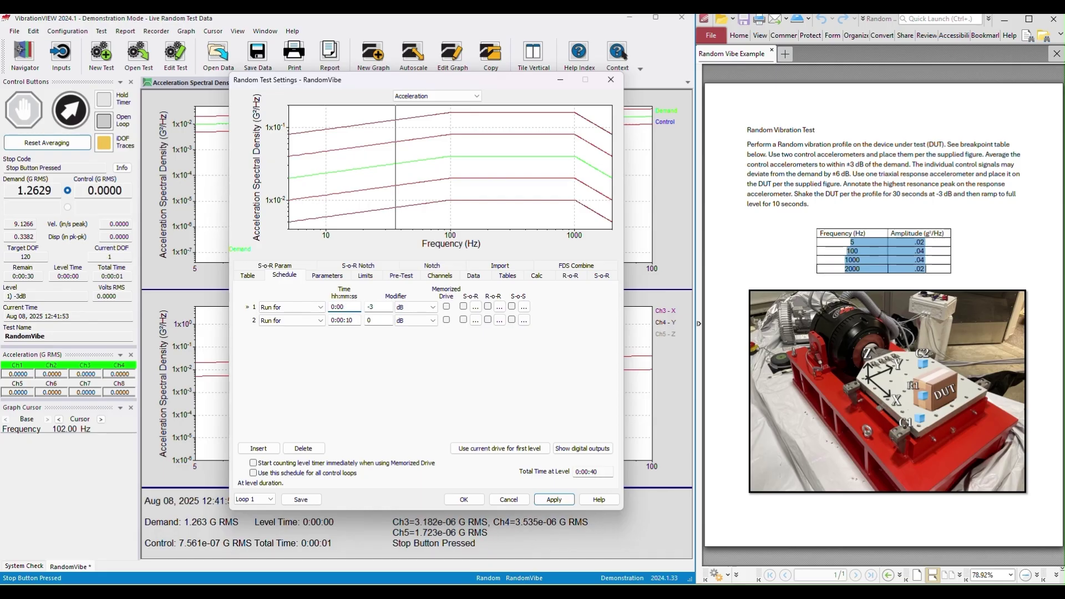
text(:30)
key(BackSpace)
key(BackSpace)
key(BackSpace)
key(BackSpace)
key(BackSpace)
key(BackSpace)
key(BackSpace)
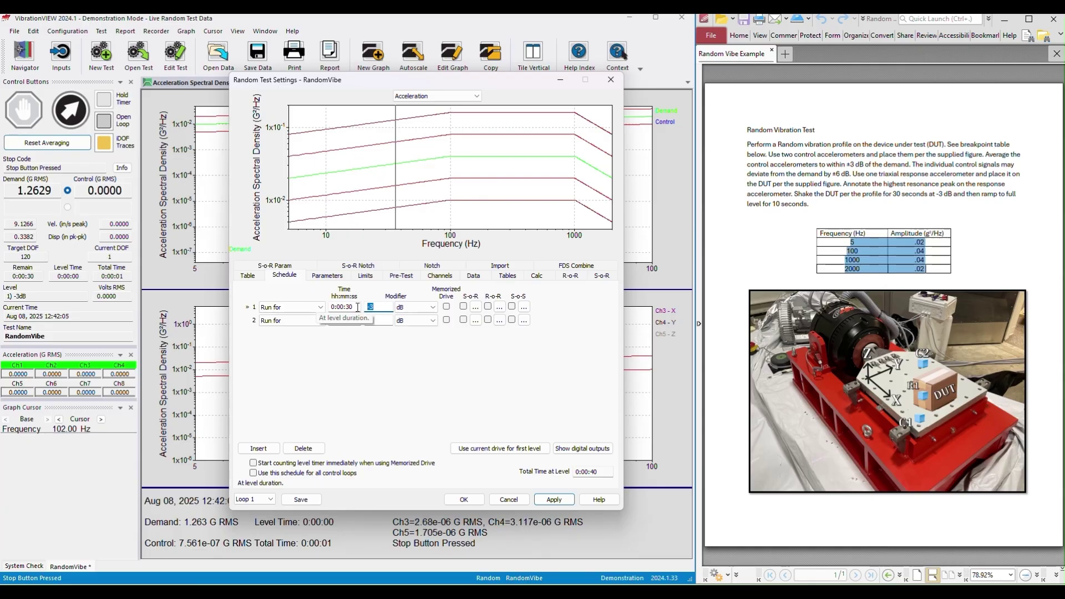
double_click(357, 307)
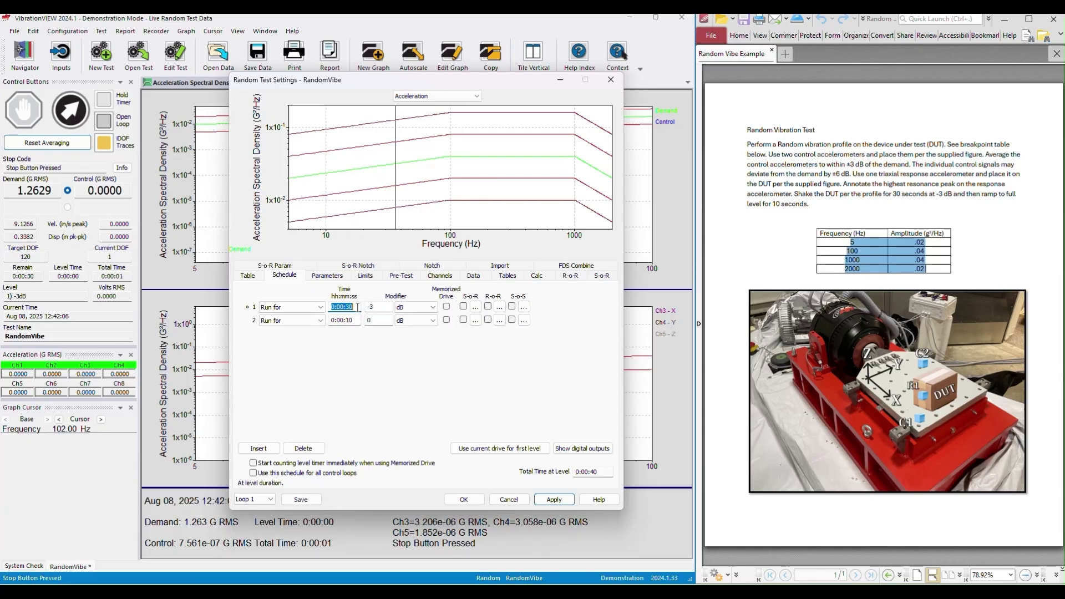
text(30)
key(Tab)
Restore the first level's duration to 0:00:30 and show the control parameters page.
text(30:00:00)
key(Tab)
drag(357, 307, 327, 309)
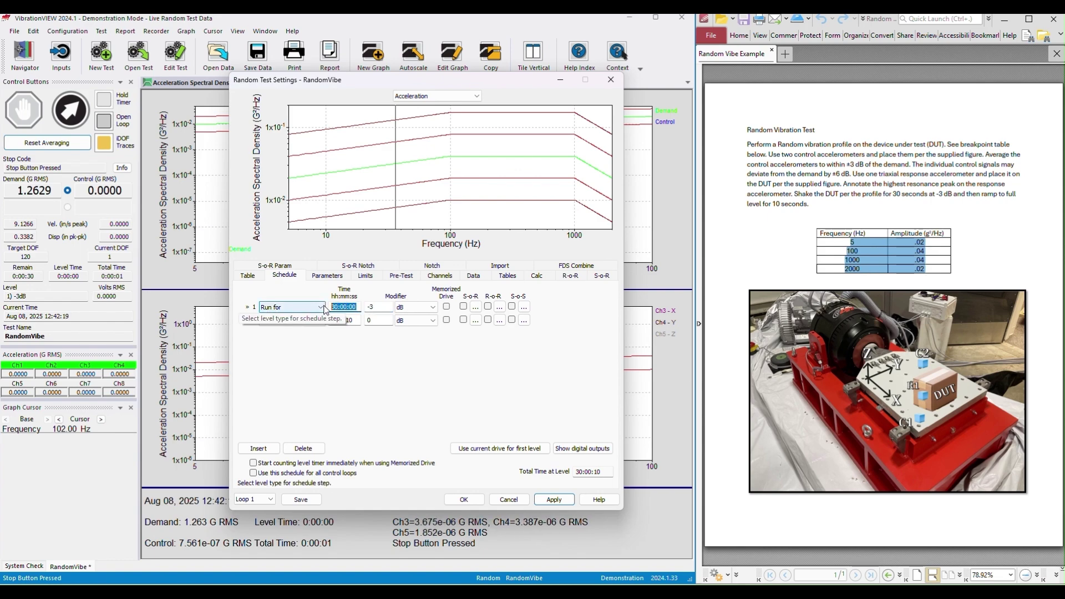
text(0:00:30)
key(Tab)
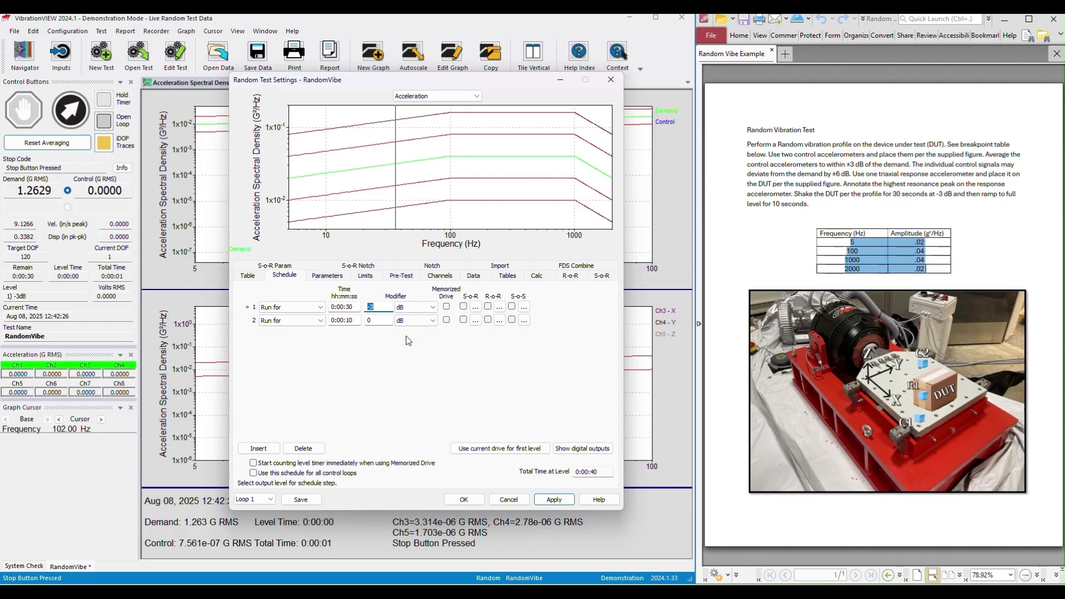
click(335, 276)
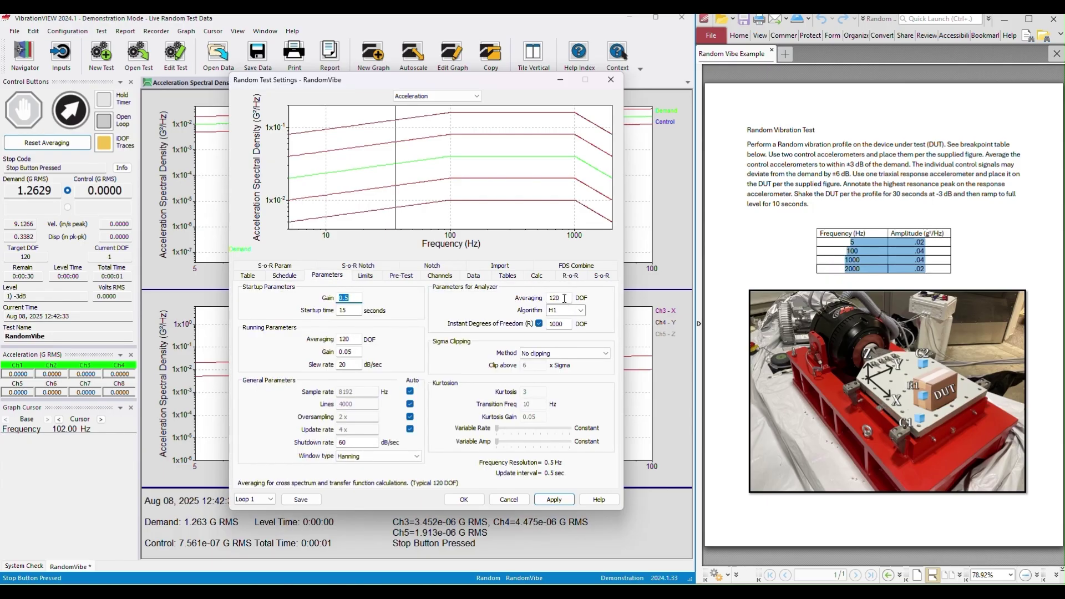
Turn off Instant Degrees of Freedom and review the 3 dB tolerance and 6/9 dB abort limits.
click(538, 324)
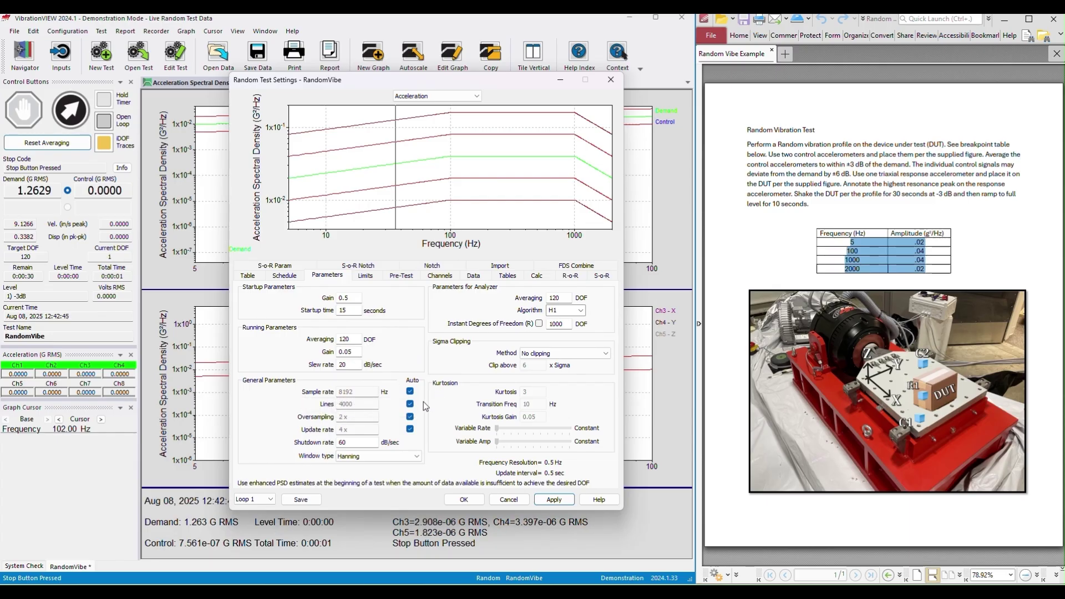
click(365, 275)
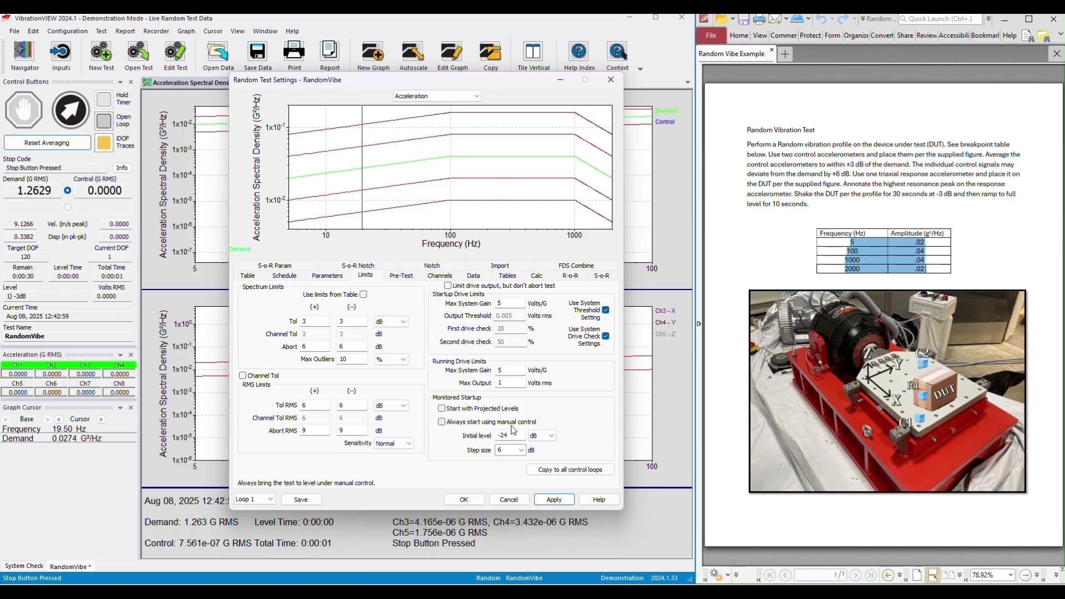
Review the Pre-Test settings and the channels, with Ch1 and Ch2 averaged as control.
click(409, 278)
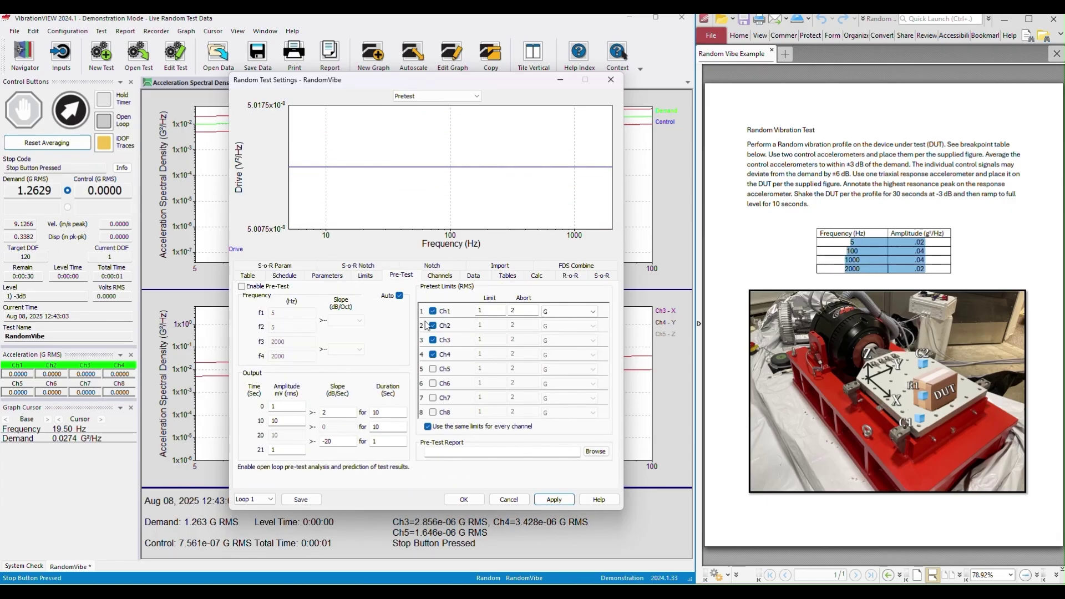
click(450, 277)
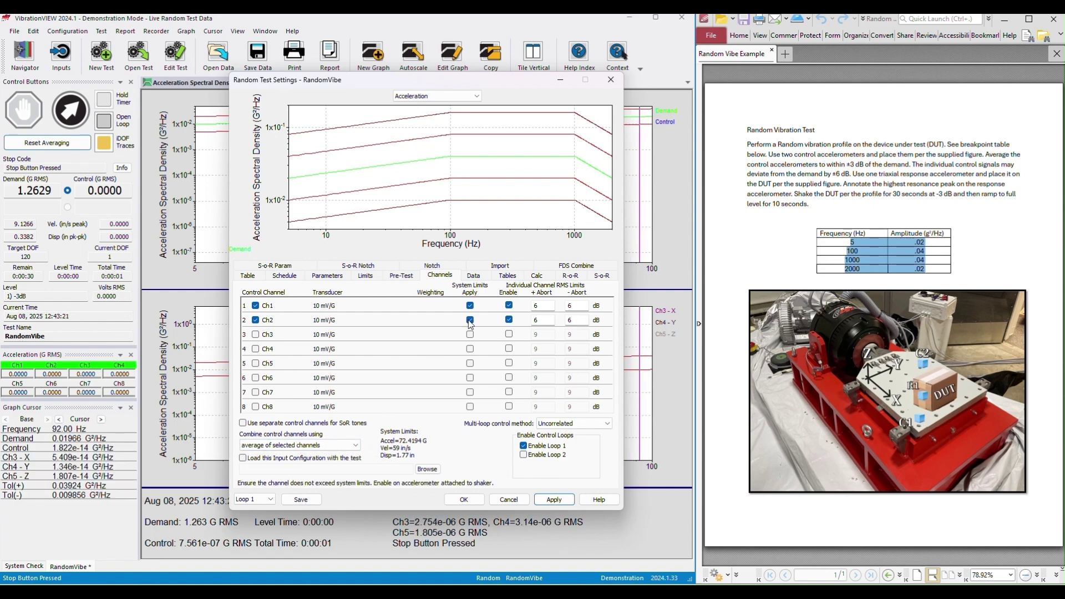
Look over the Data, Tables and Calc settings, then apply and close the random test settings.
click(473, 276)
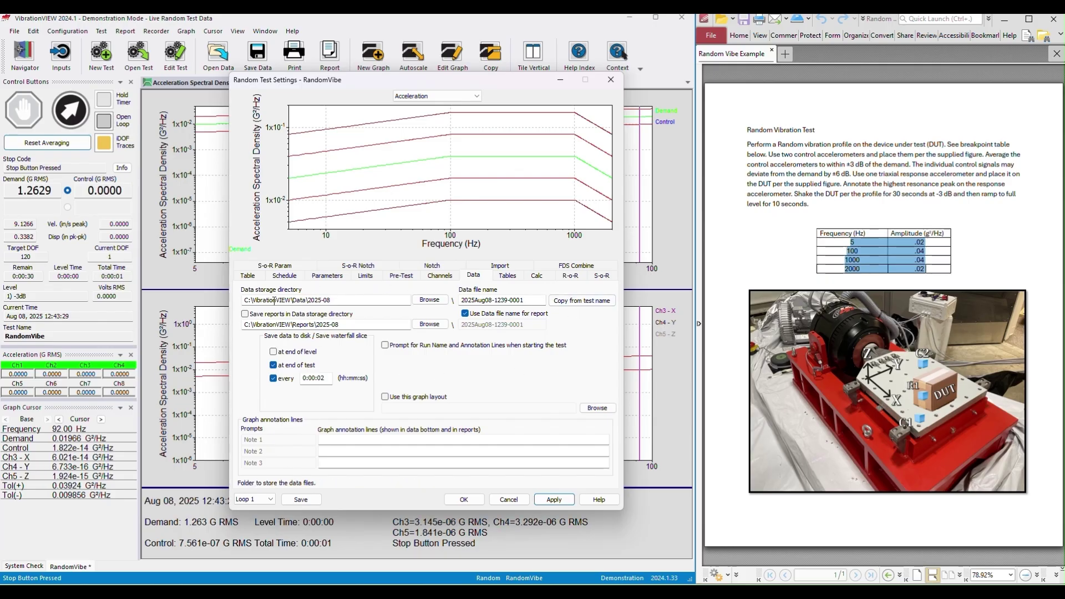
click(507, 275)
click(541, 276)
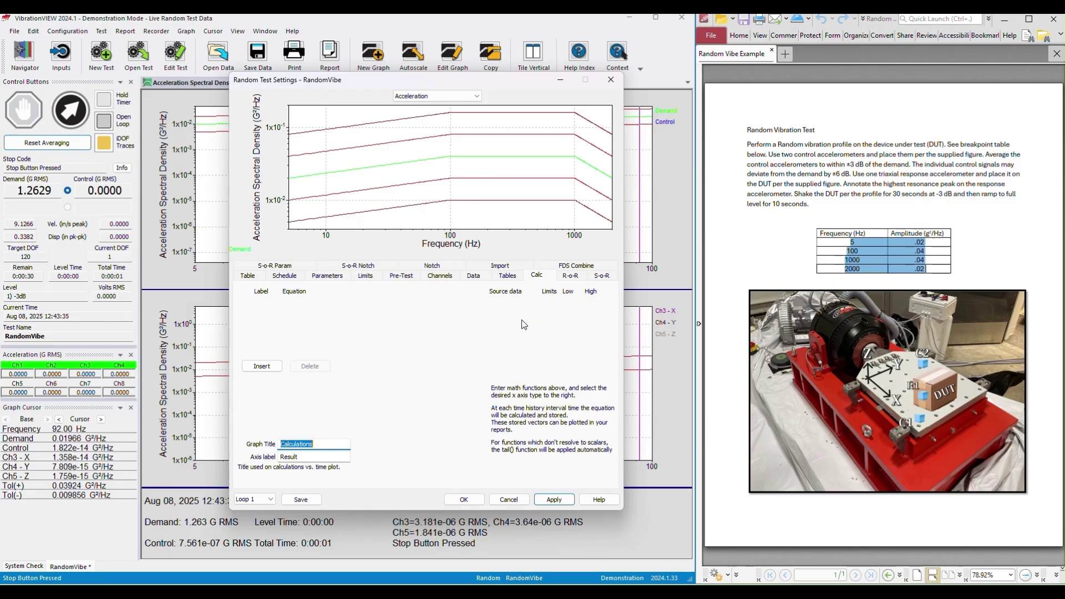
click(549, 500)
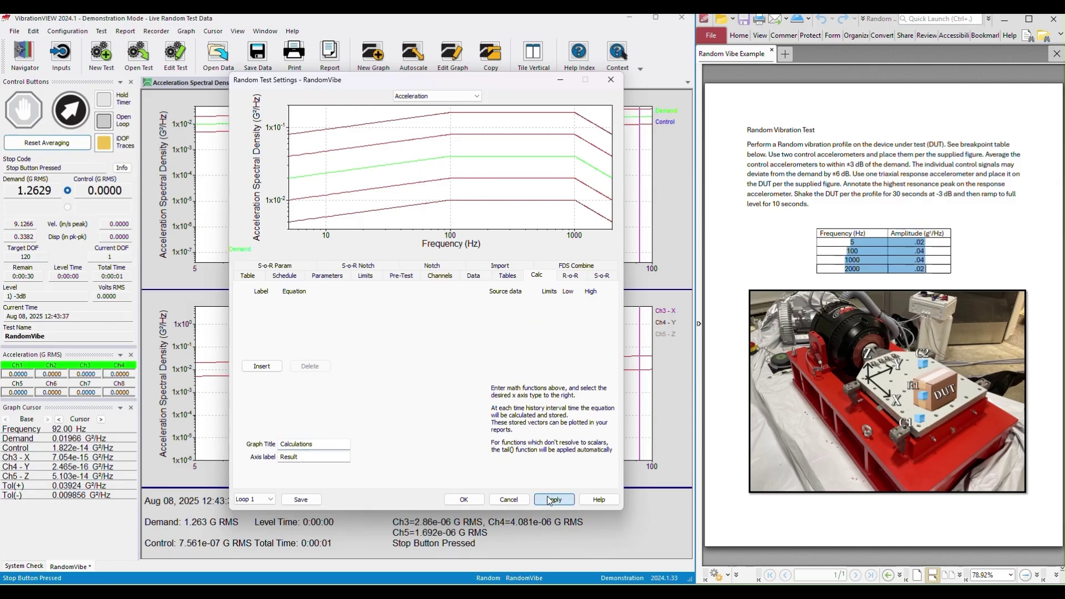
click(480, 502)
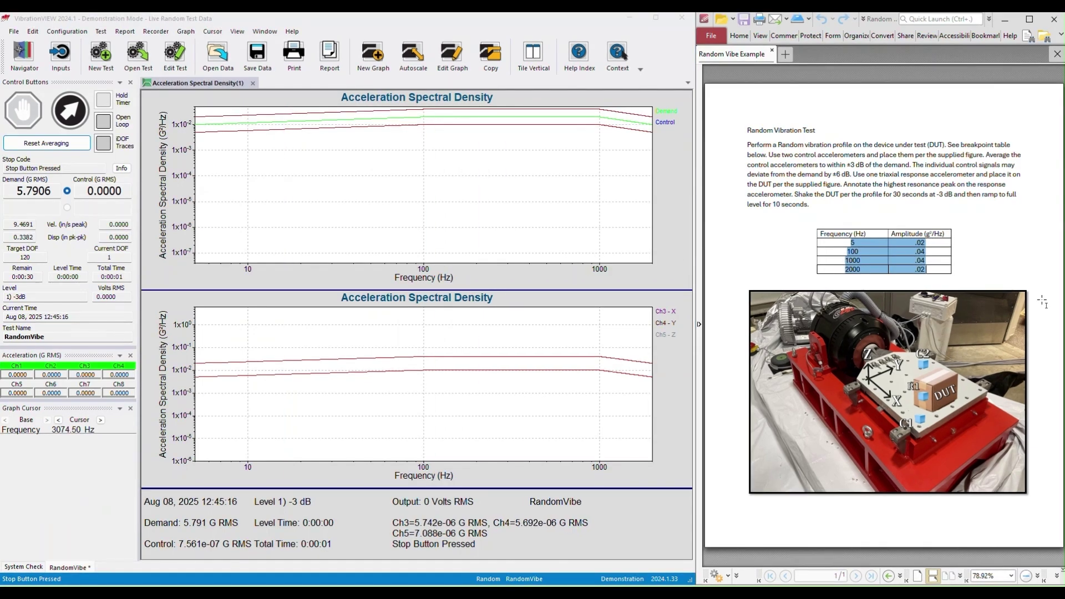
Start the random test at the -3 dB level with iDOF kept off.
click(891, 252)
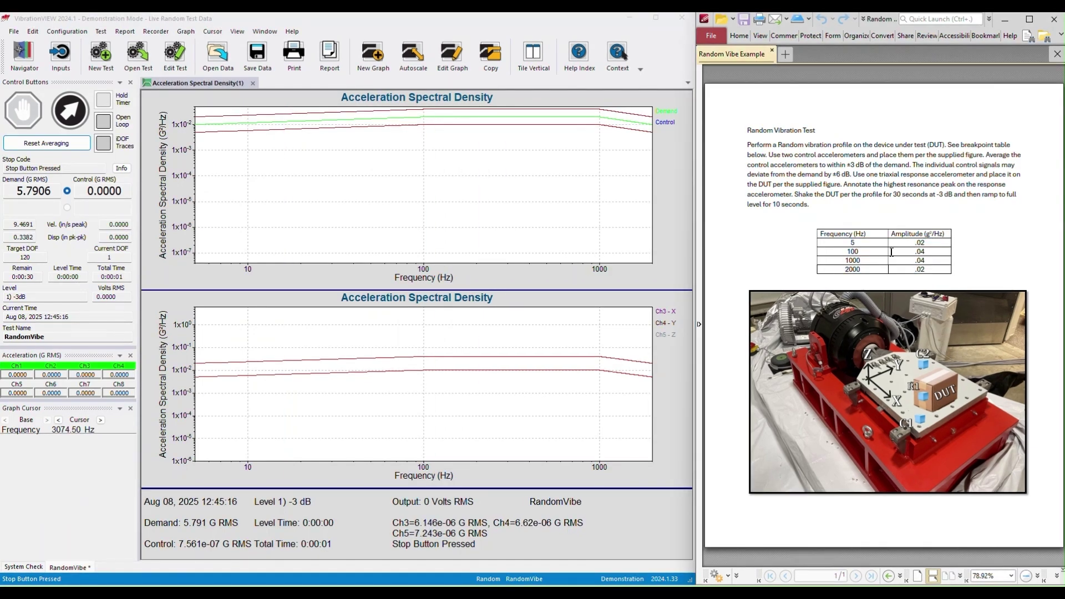
click(70, 110)
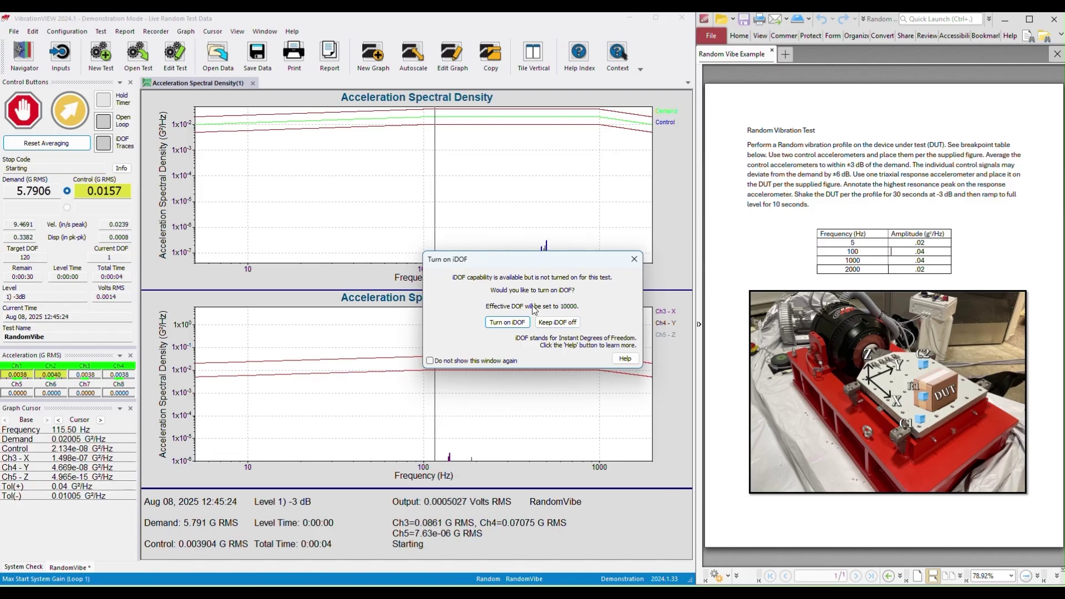
click(557, 322)
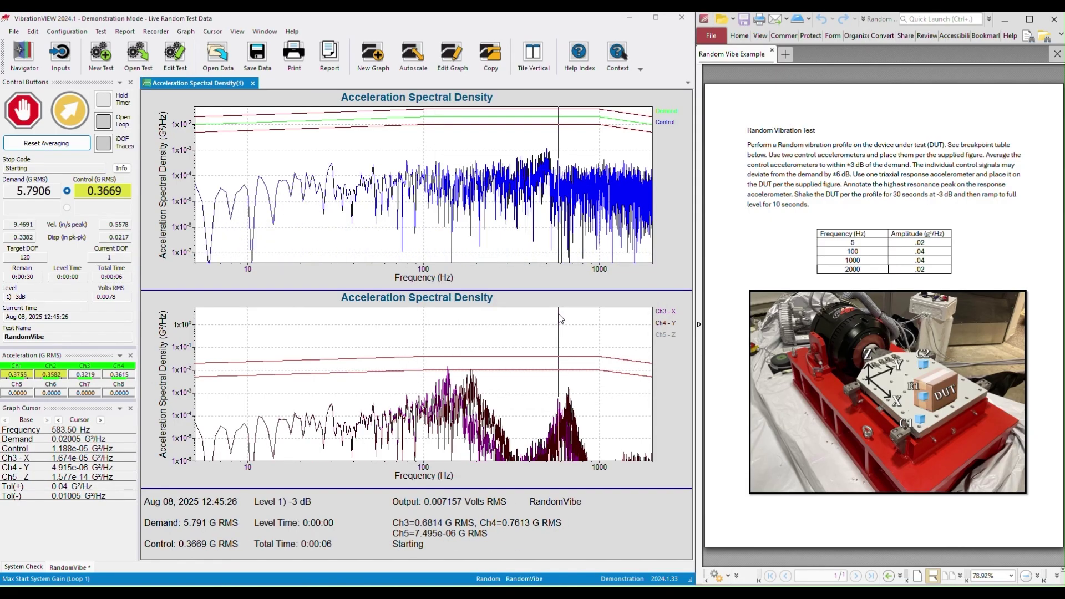
Autoscale both spectral graphs to the live data and place the cursor near 1451 Hz.
click(416, 270)
drag(417, 270, 463, 138)
click(427, 71)
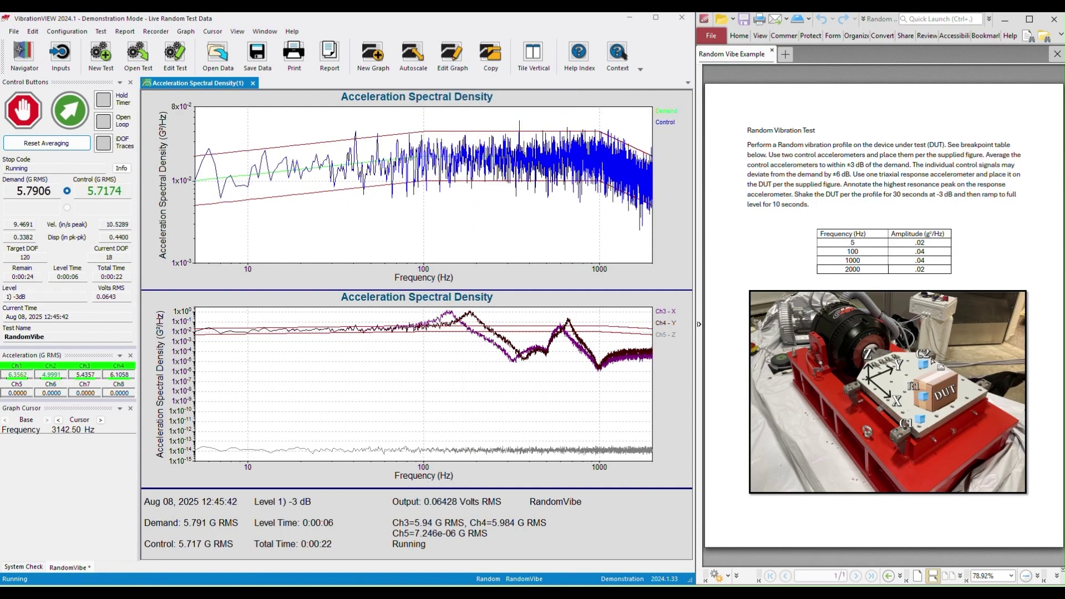
click(628, 142)
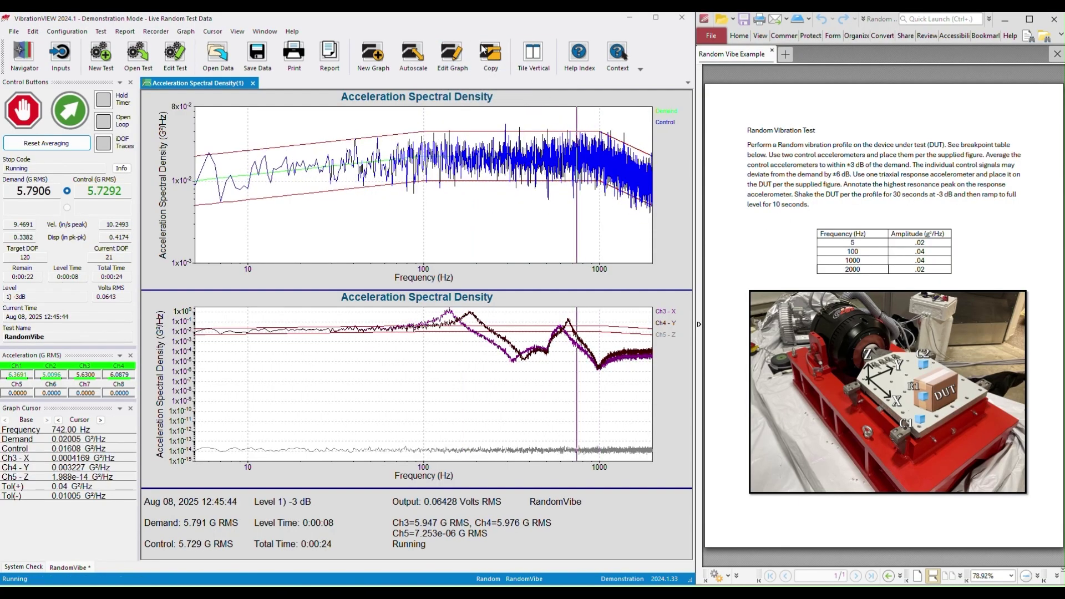
Add the Ch1 and Ch2 traces to the top graph.
click(451, 56)
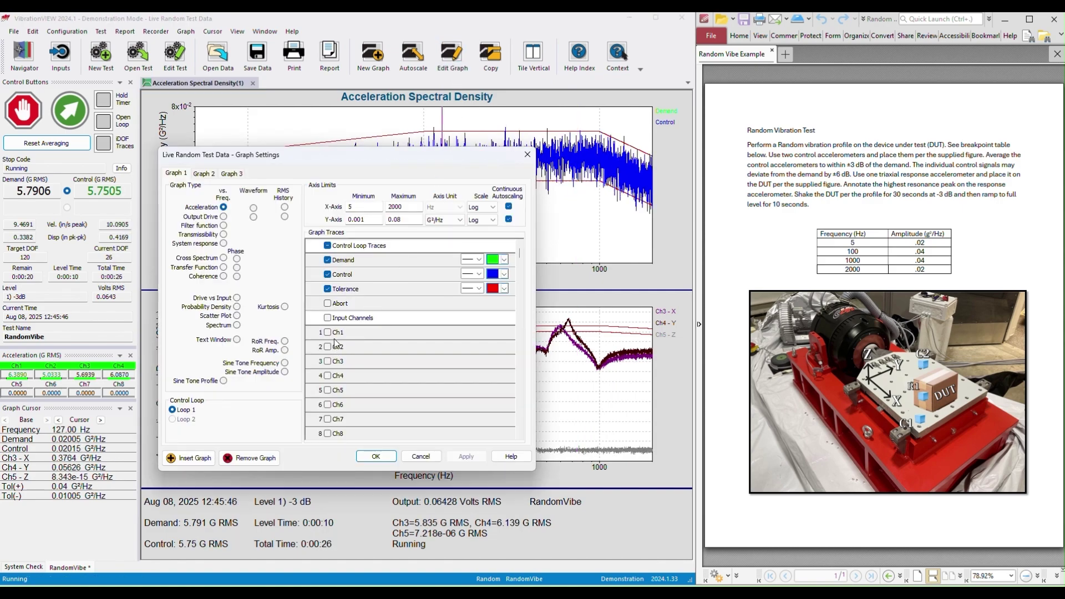
click(328, 332)
click(328, 347)
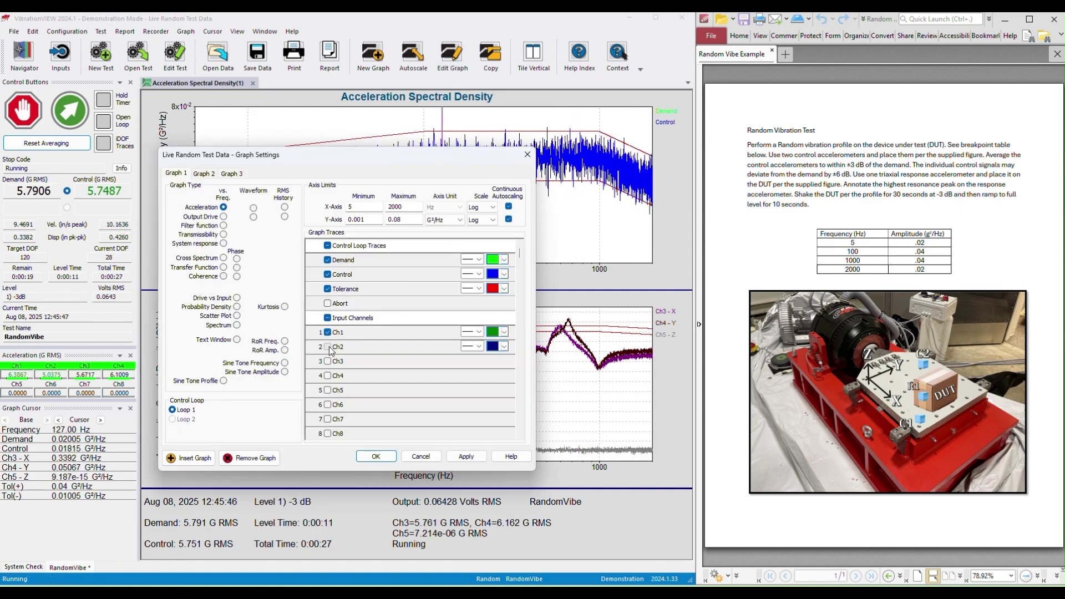
click(466, 456)
click(376, 455)
Check the spectra near 1008, 170, 141 and 191 Hz, then stop the test.
click(600, 189)
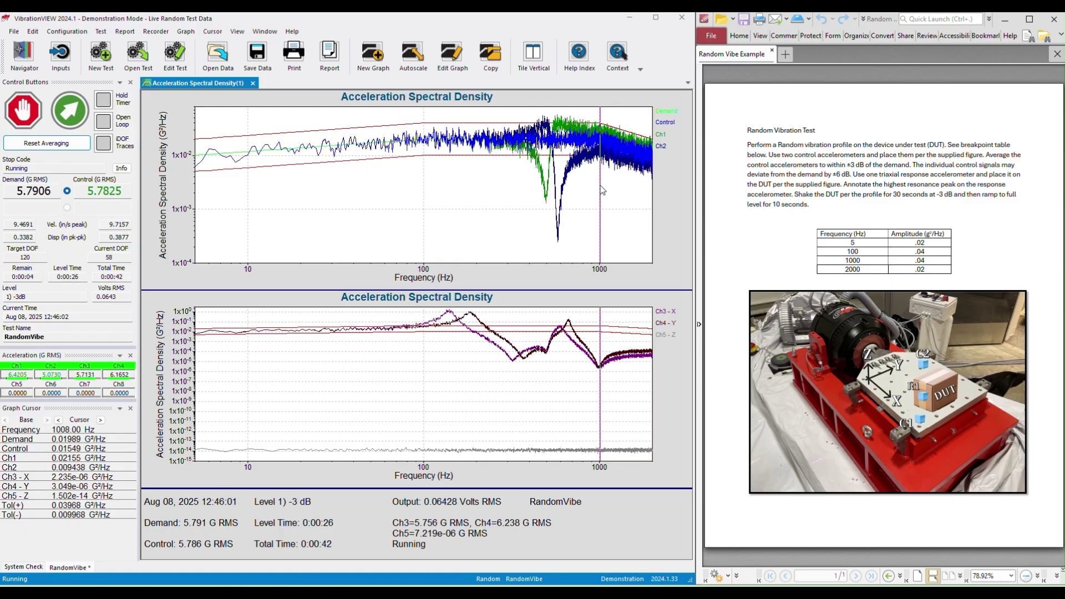
drag(602, 190, 466, 158)
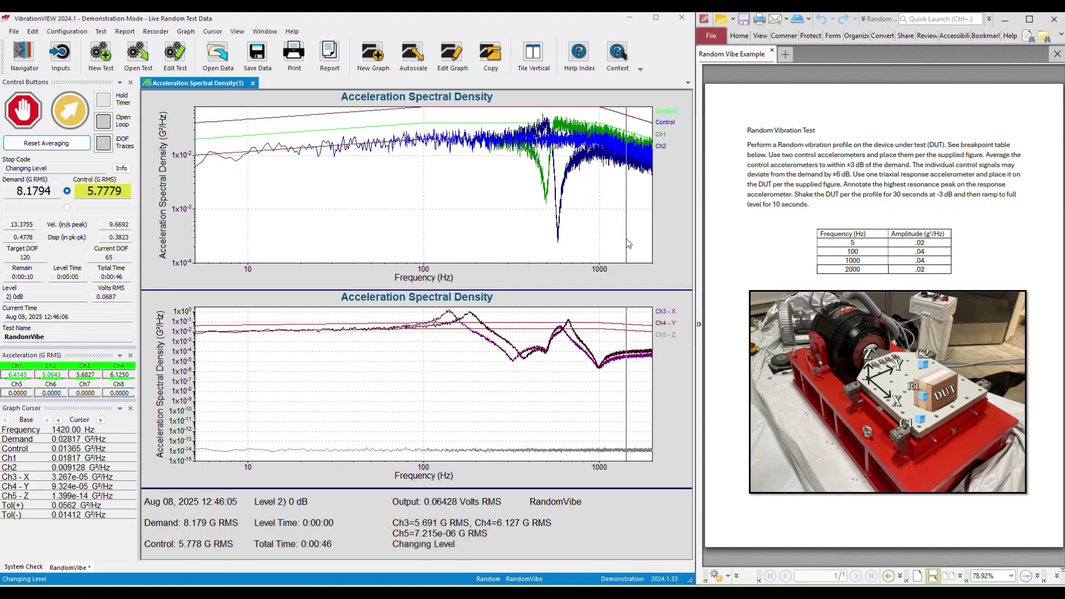
drag(488, 388, 294, 502)
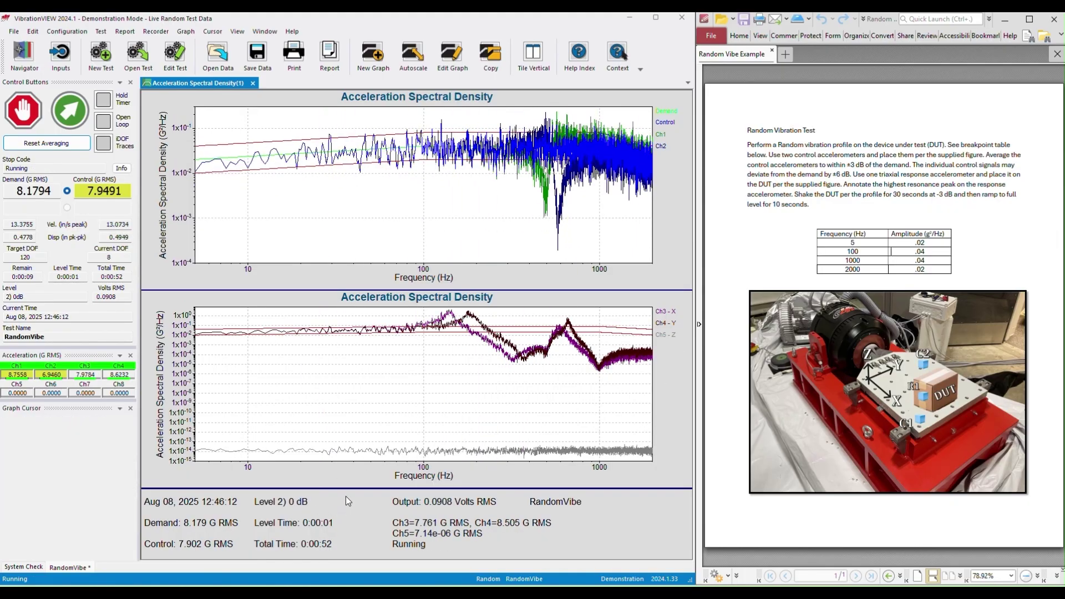
drag(391, 448, 128, 318)
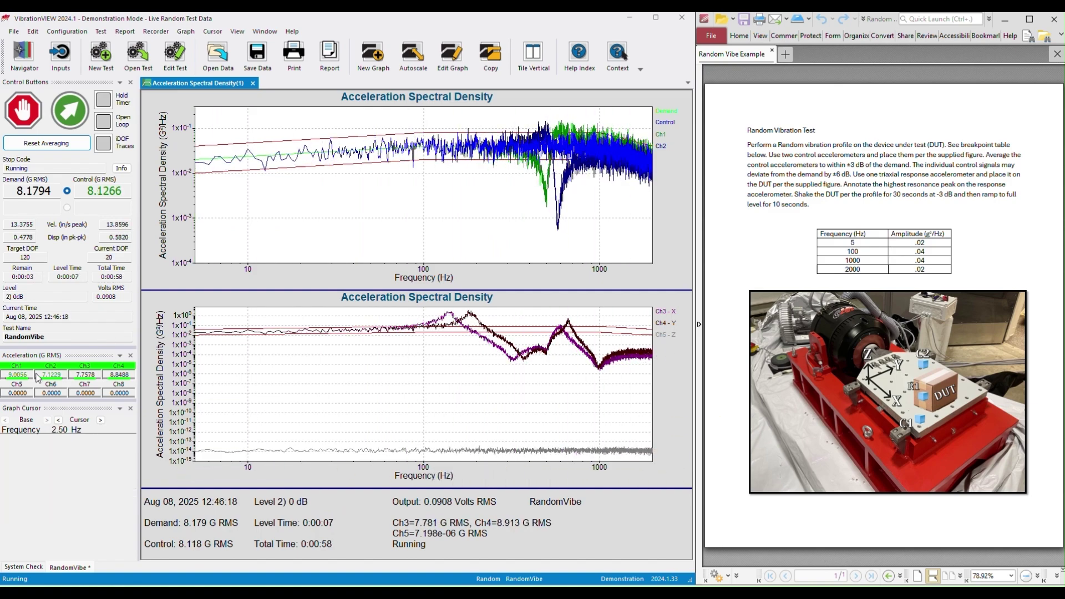
key(Escape)
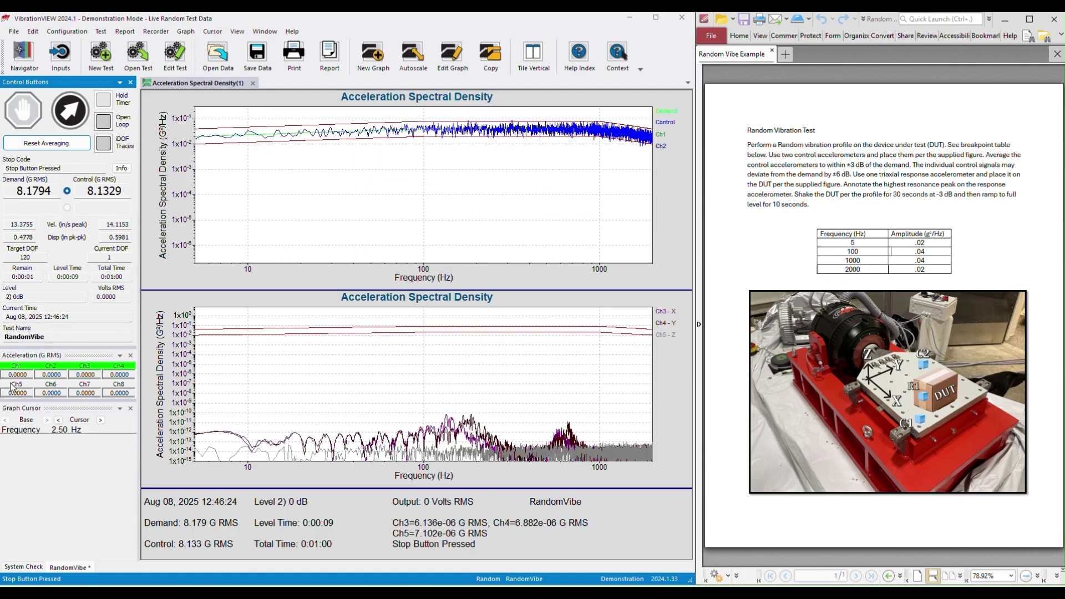
Enable accelerometer power for input channel 5 and apply the input configuration.
mouse_move(32, 393)
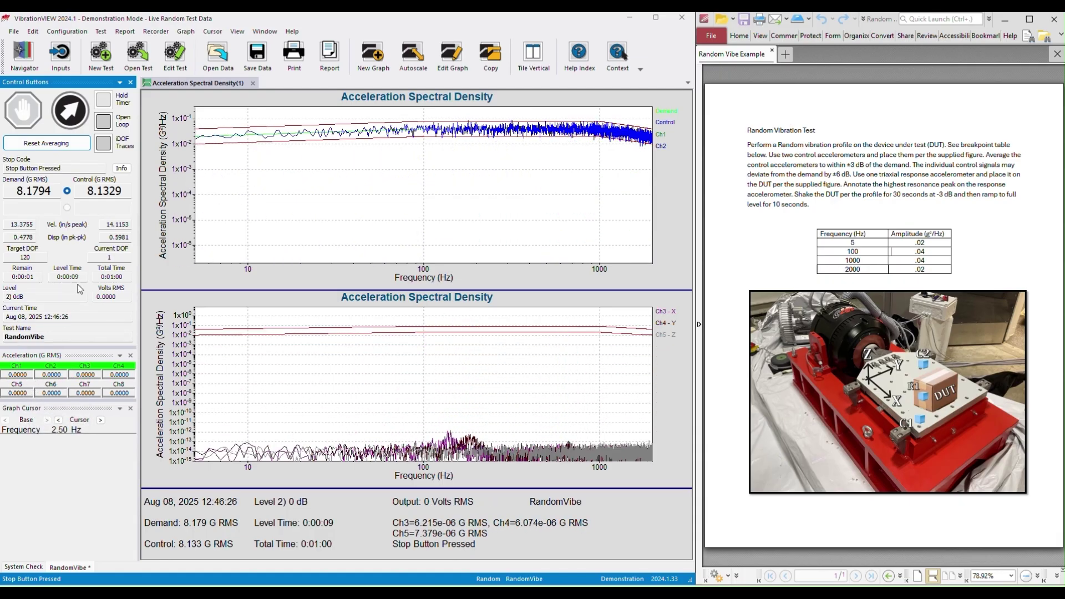
click(80, 34)
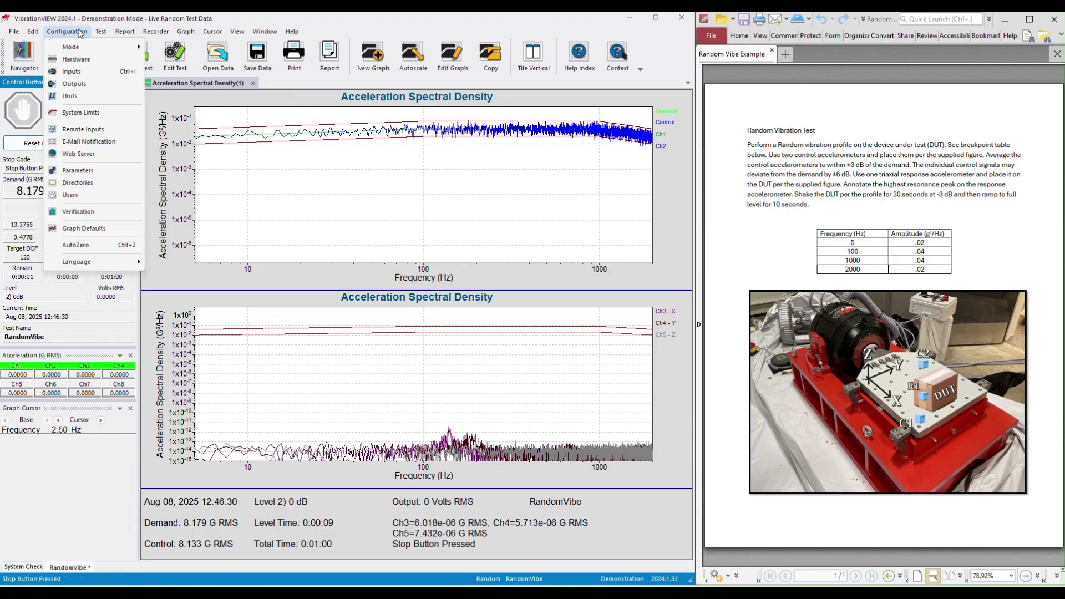
click(76, 72)
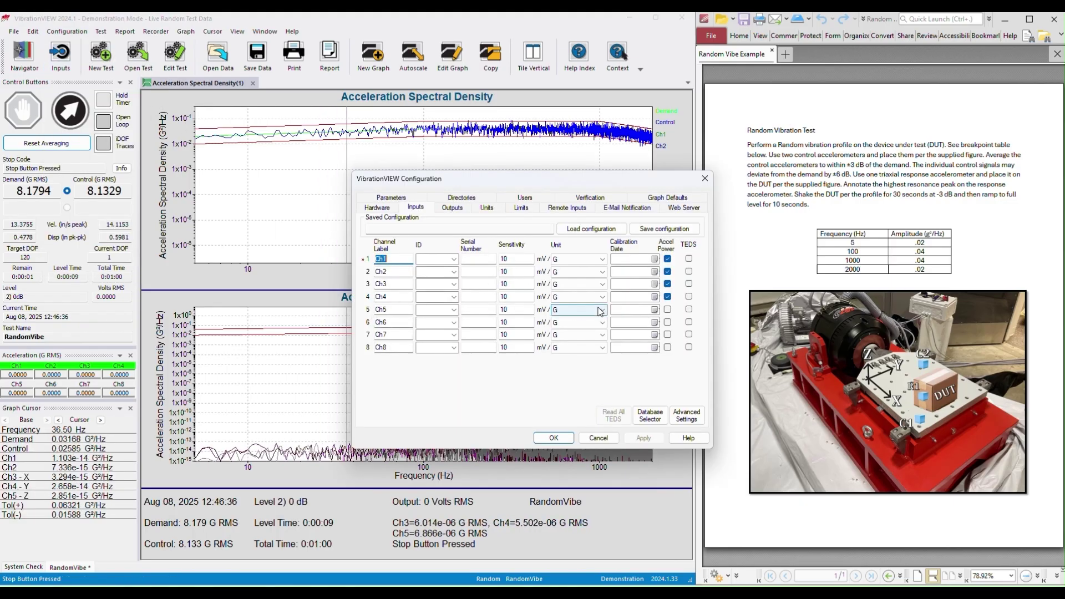
click(668, 309)
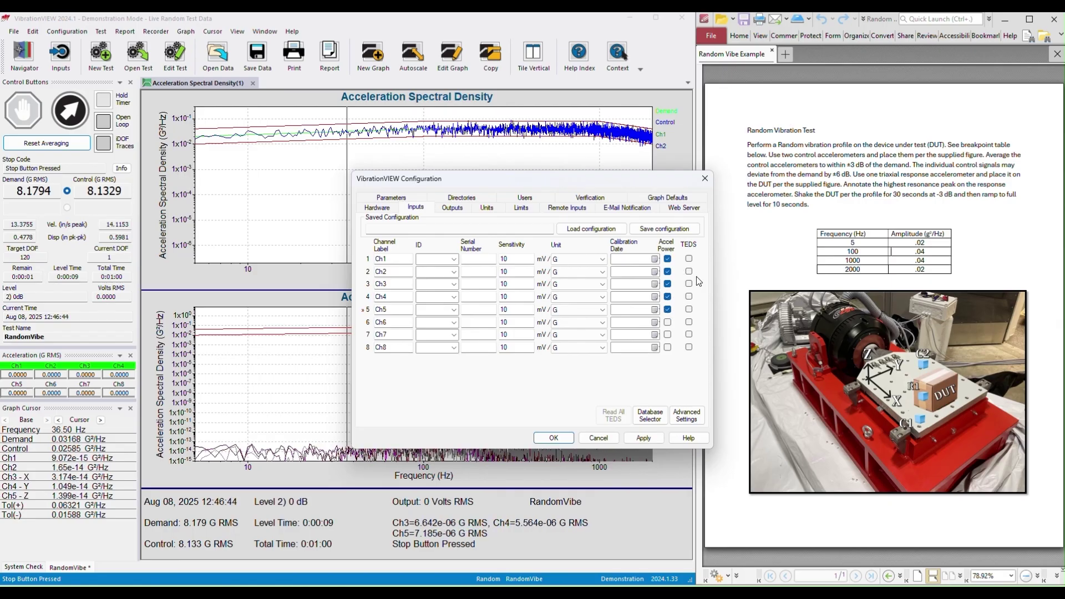
click(643, 438)
click(556, 440)
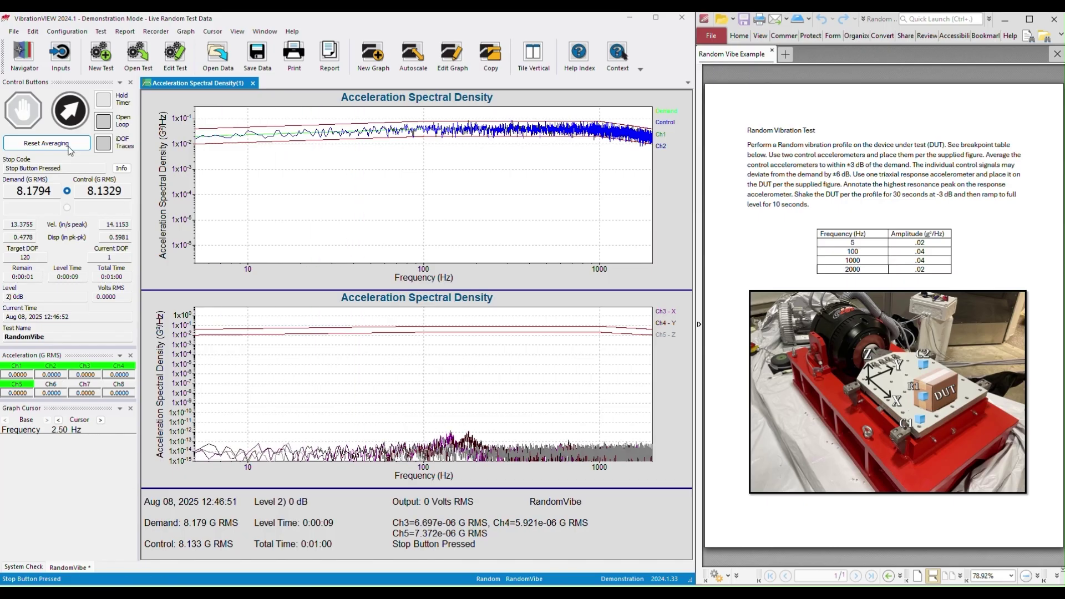
Review the hardware configuration and close it, keeping Demonstration Mode.
click(67, 31)
click(84, 59)
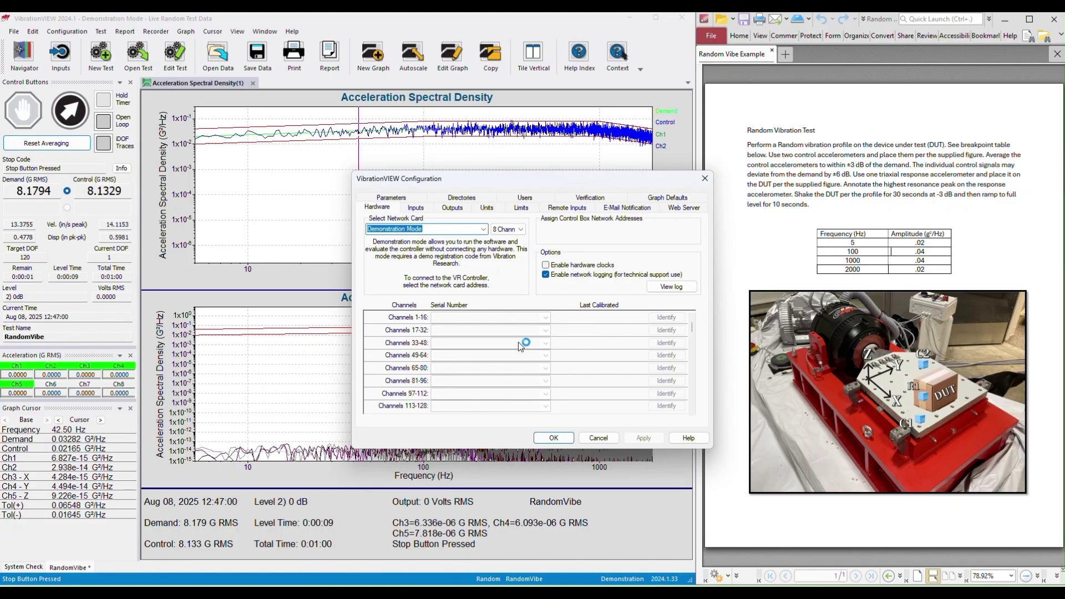
click(553, 437)
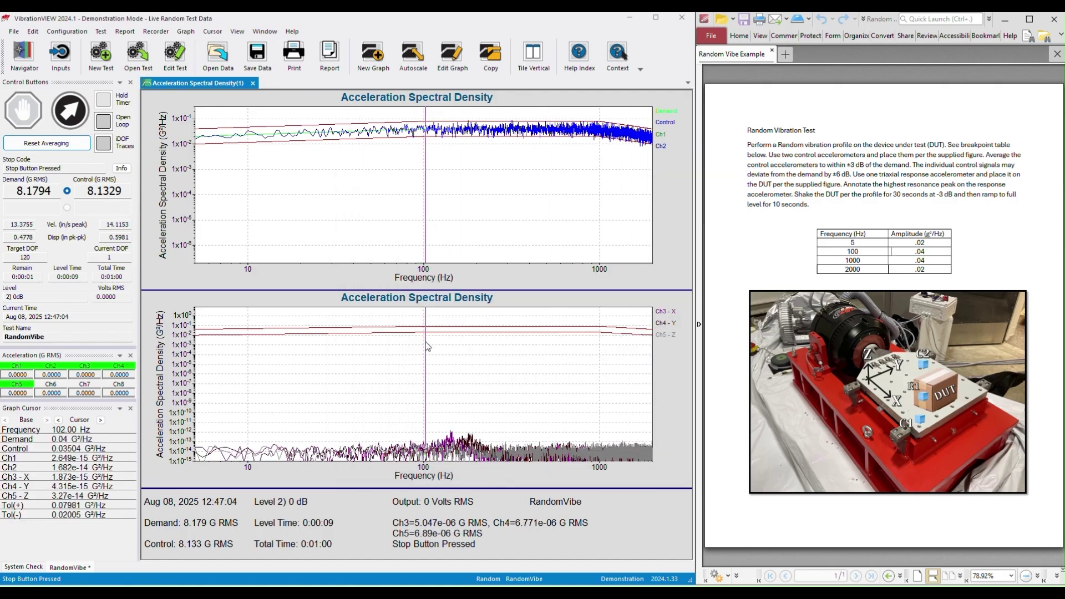
Rerun the RandomVibe test from the start to End of Test, moving the cursor to about 527 Hz and 210 Hz.
click(71, 108)
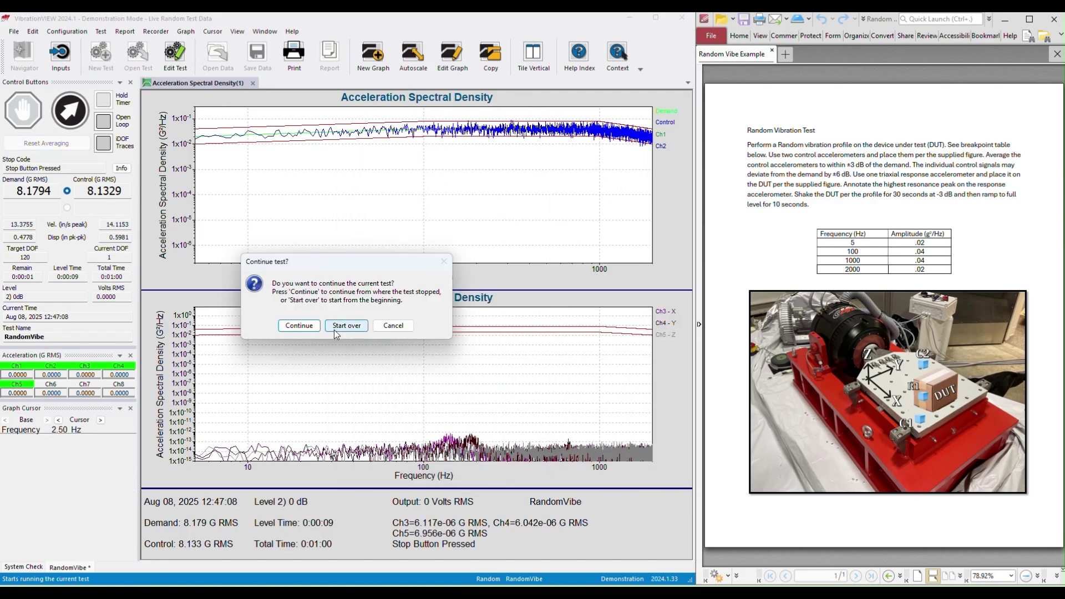
click(335, 328)
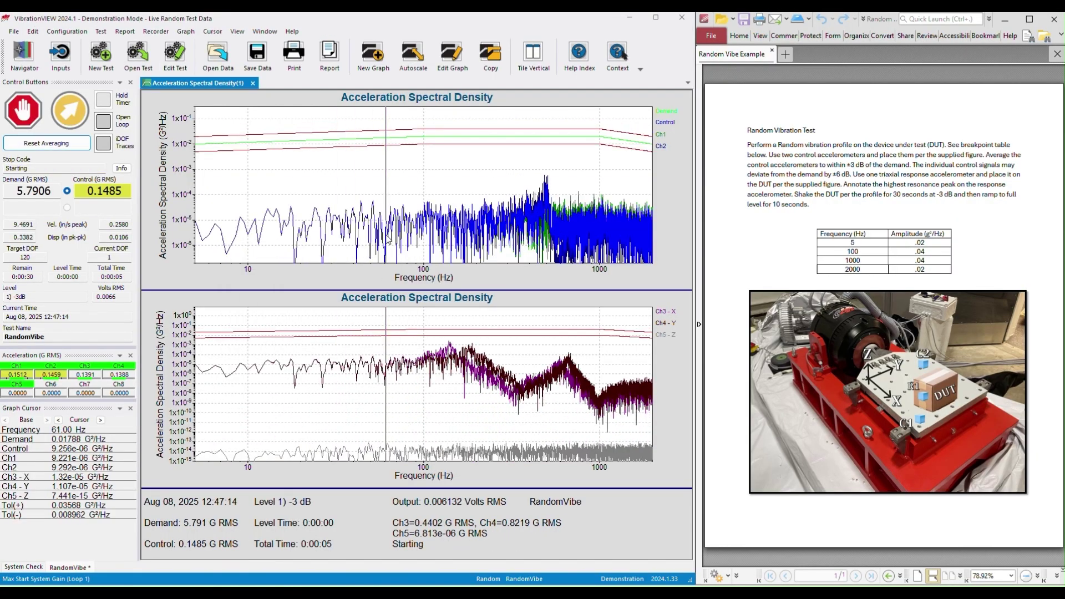
drag(386, 240, 492, 193)
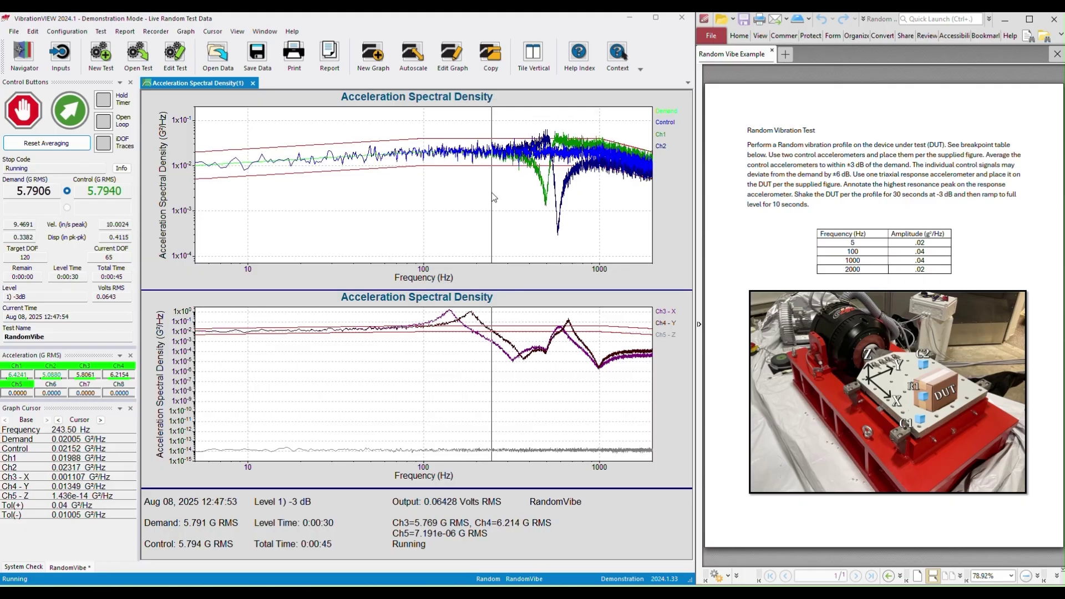
drag(492, 196, 349, 195)
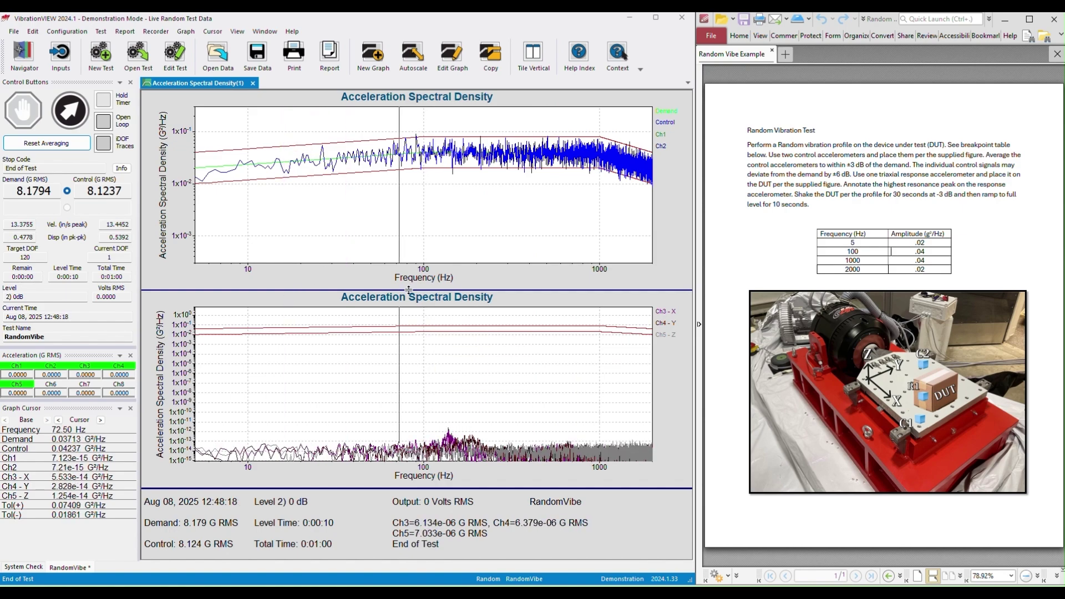
drag(408, 289, 453, 279)
drag(468, 193, 232, 158)
drag(377, 166, 464, 175)
scroll(461, 169, up, 3)
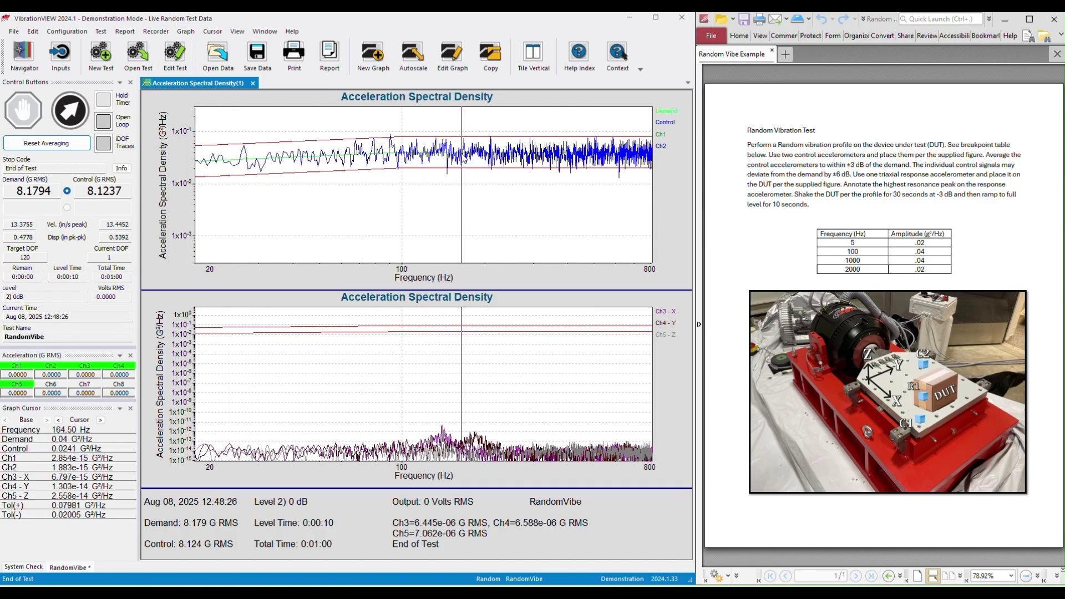
scroll(444, 171, up, 3)
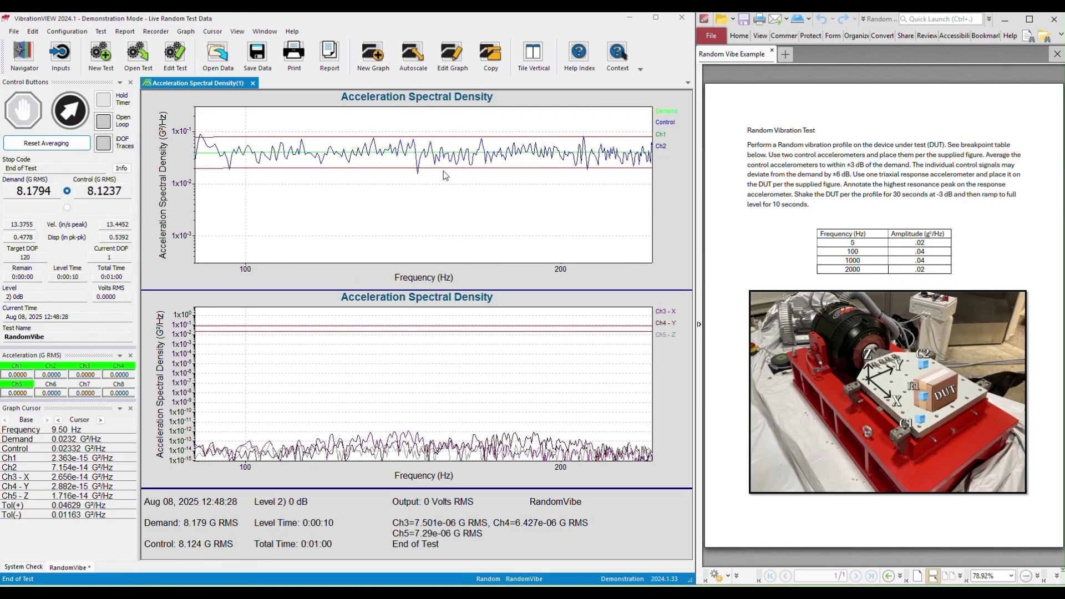
drag(371, 173, 484, 111)
double_click(412, 211)
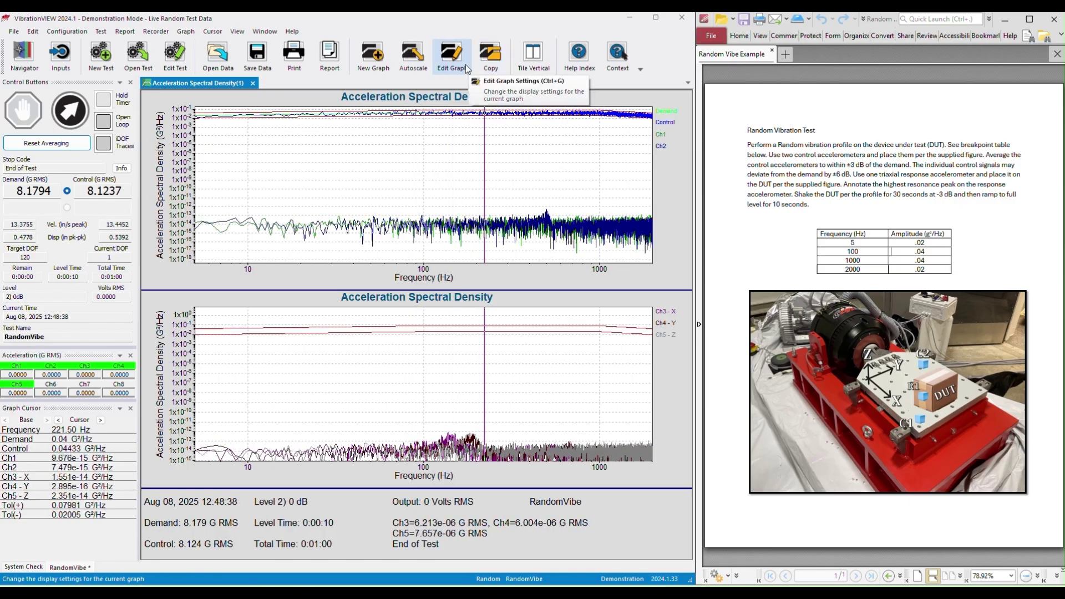
Uncheck Ch2 in the upper graph's settings and apply, leaving only the Demand, Control and tolerance traces.
click(464, 64)
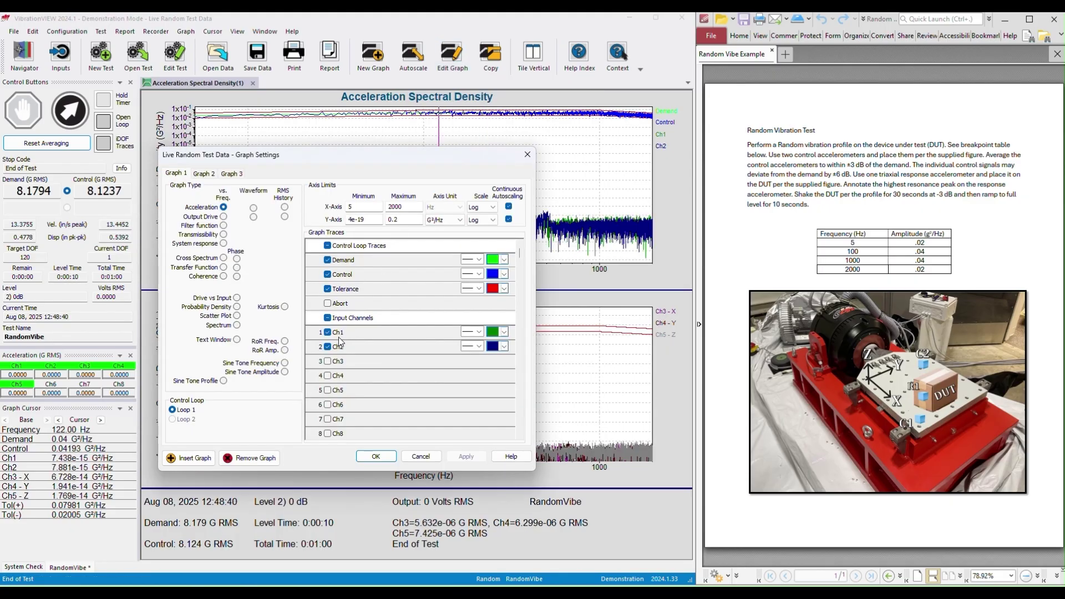
click(328, 346)
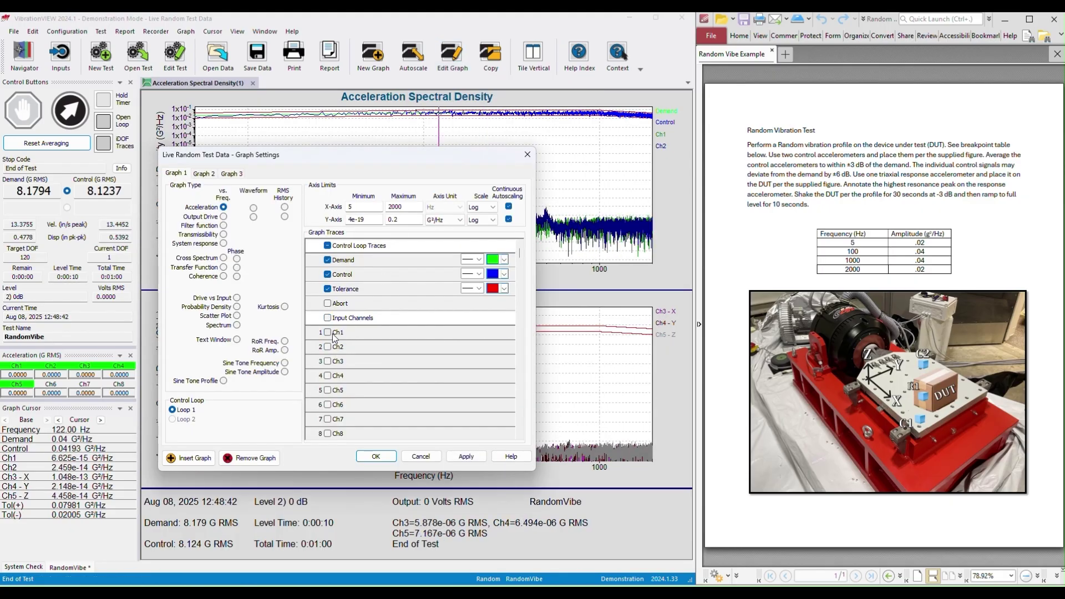
click(463, 458)
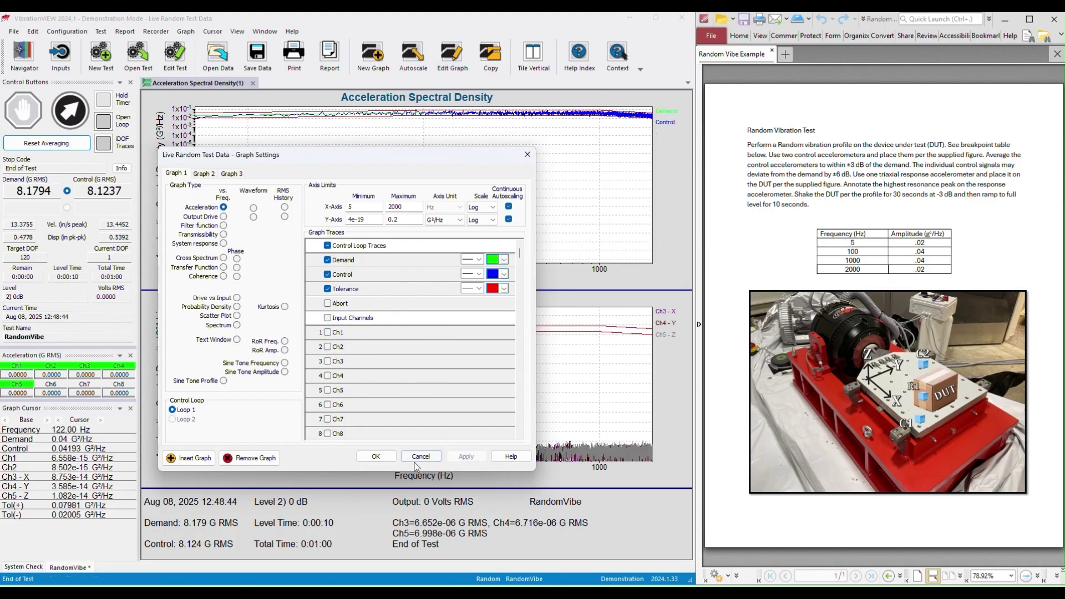
Autoscale both spectral density graphs and sweep the cursor from about 146 Hz to 98.5 Hz.
click(420, 457)
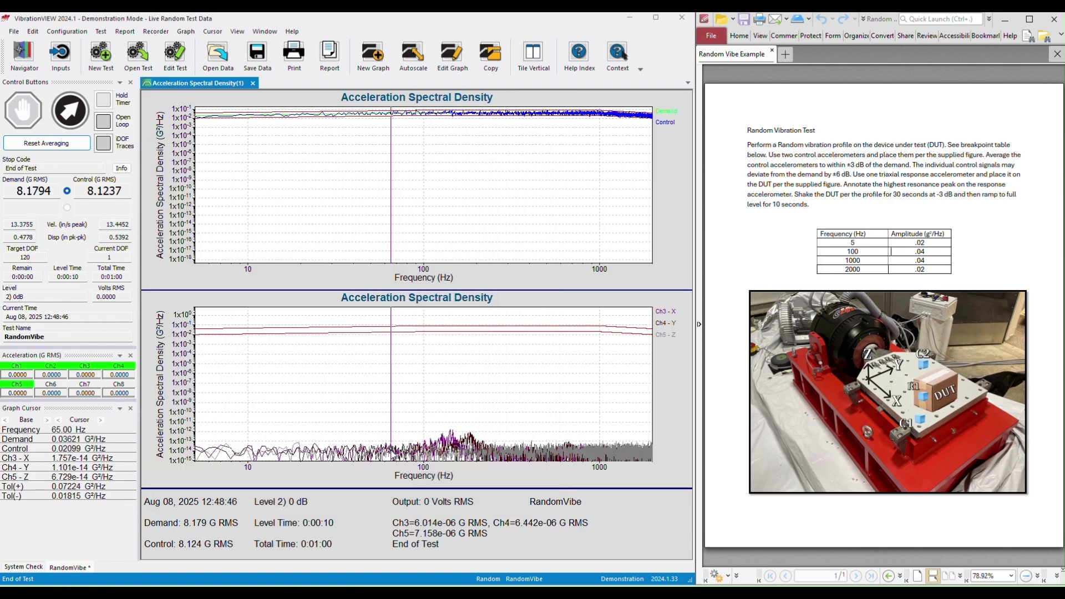
click(425, 73)
click(498, 211)
mouse_move(498, 211)
mouse_down()
mouse_move(453, 216)
mouse_move(579, 205)
mouse_move(548, 195)
mouse_move(496, 231)
mouse_up()
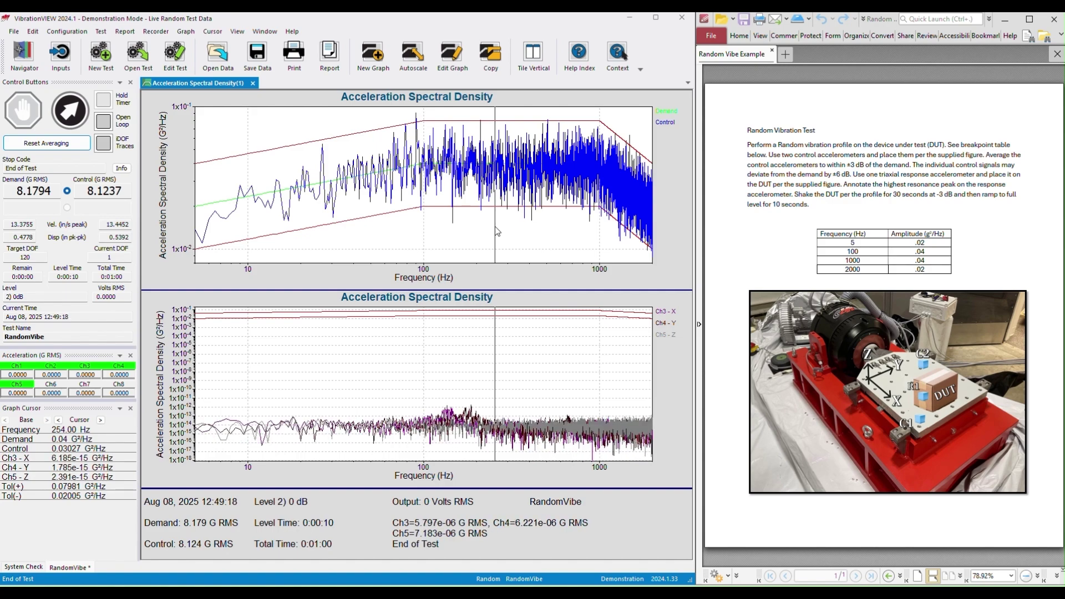
drag(497, 223, 227, 160)
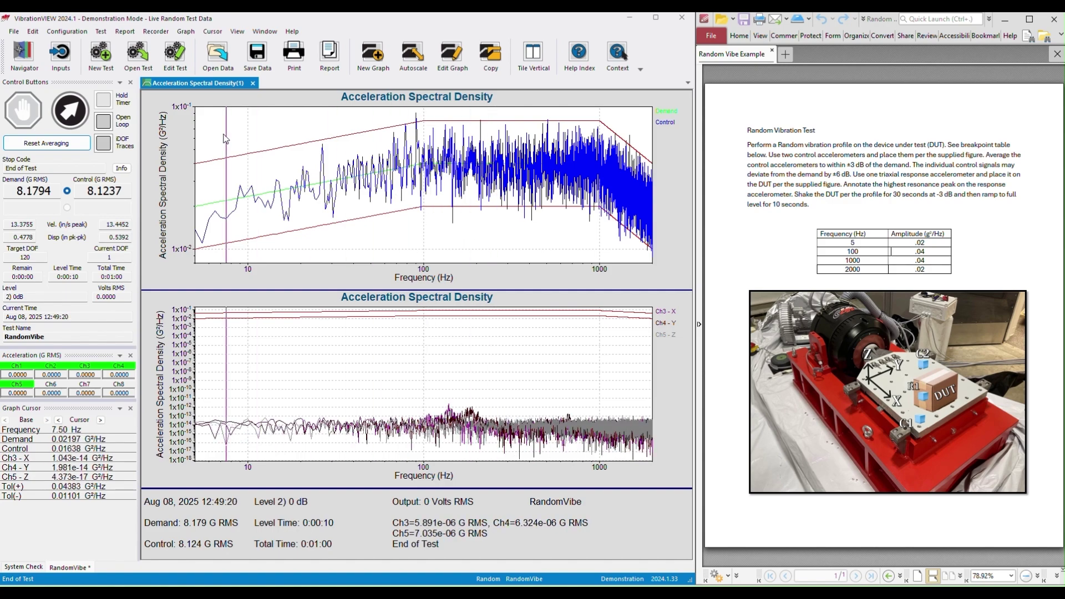
Check the random test breakpoints, then close the test settings without changes.
click(175, 61)
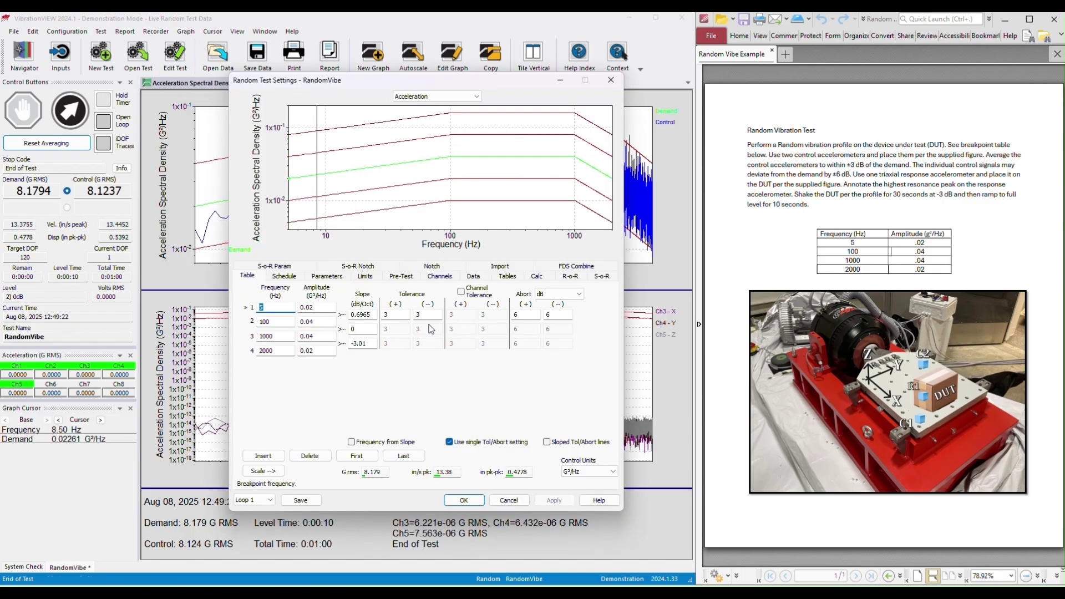
click(508, 500)
click(465, 278)
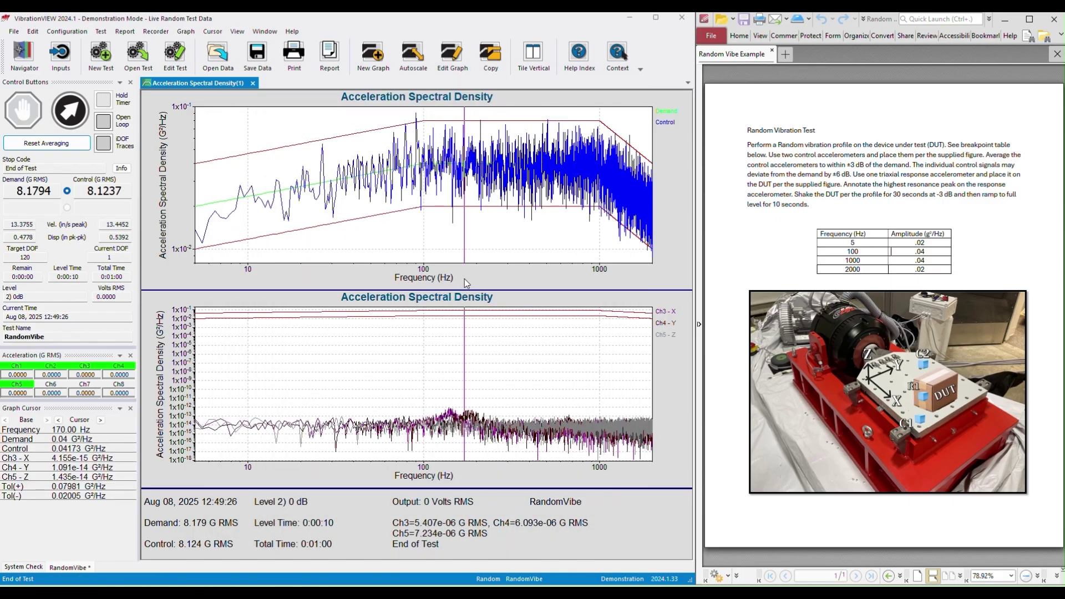
Move the graph cursor from 86 Hz off the plot and enable iDOF traces.
click(412, 108)
drag(412, 108, 163, 139)
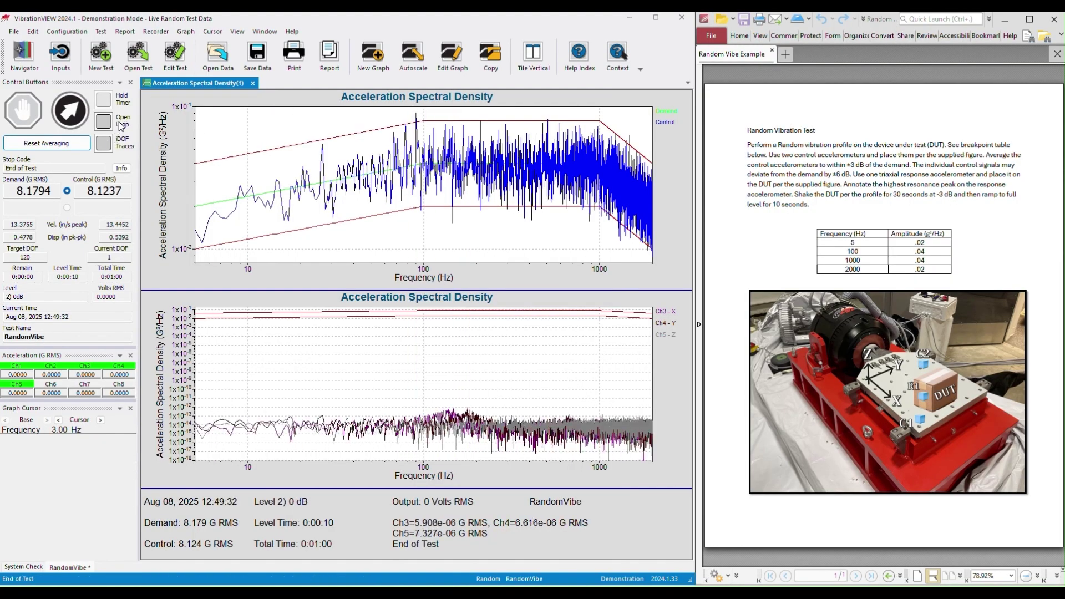
click(107, 145)
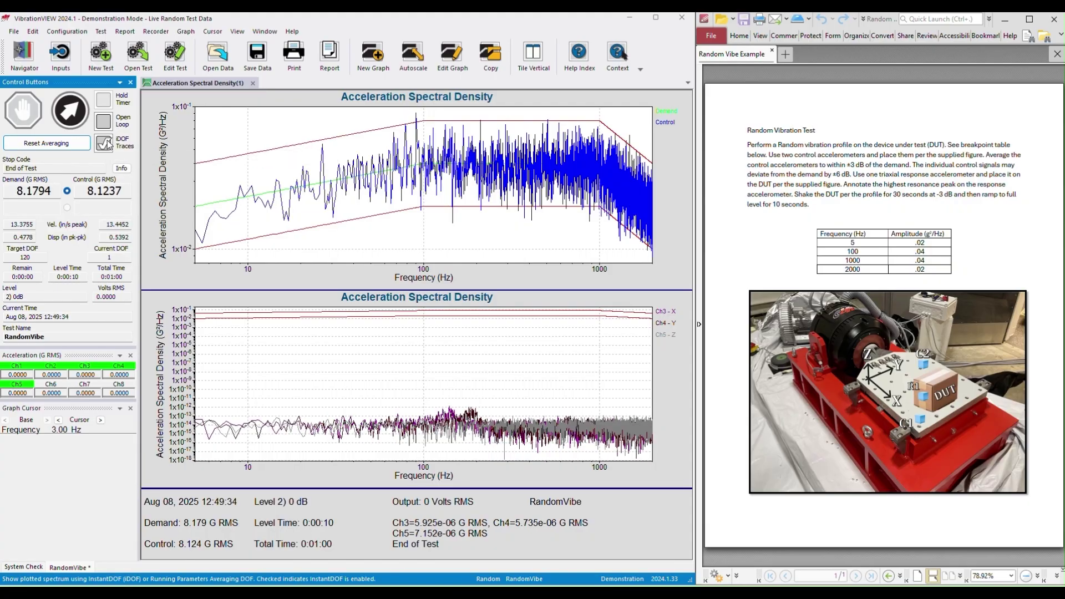
Start the random test and read response values near 281.5 Hz, 271.5 Hz and 223 Hz.
click(76, 109)
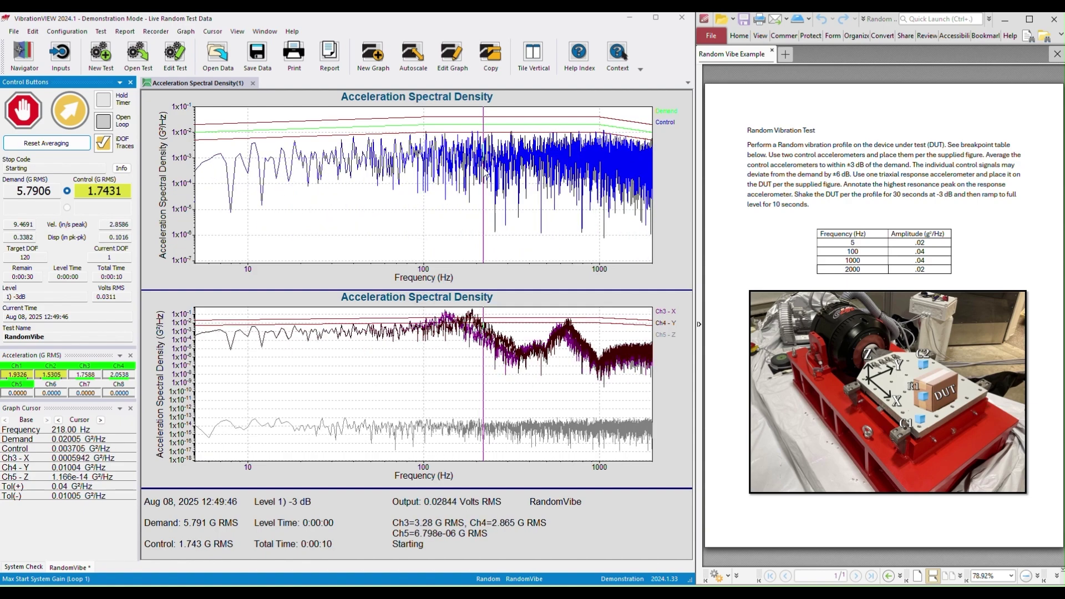
drag(486, 176, 472, 128)
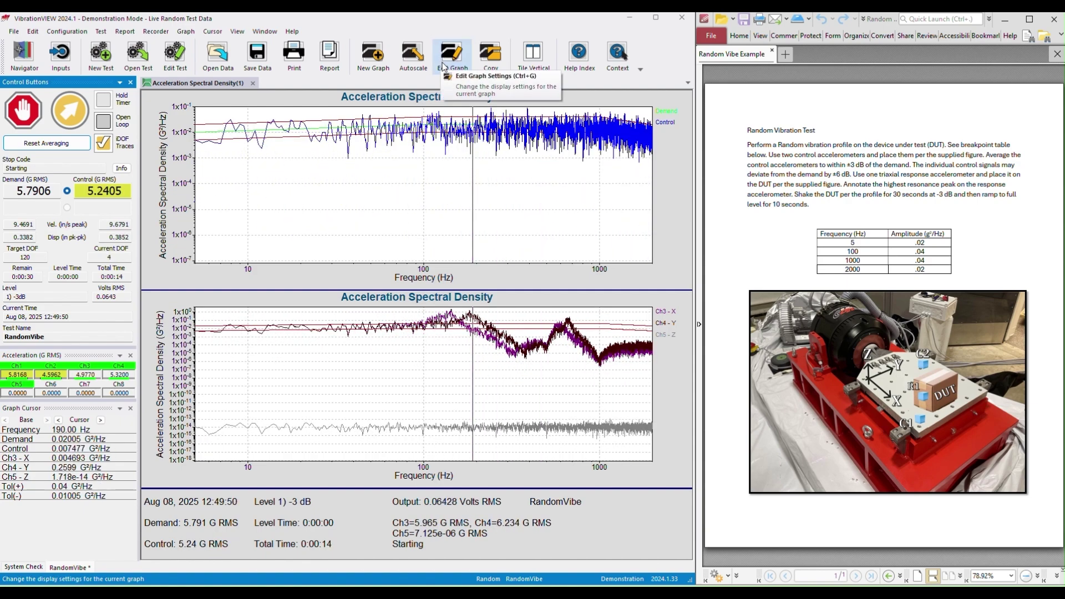
drag(466, 166, 487, 165)
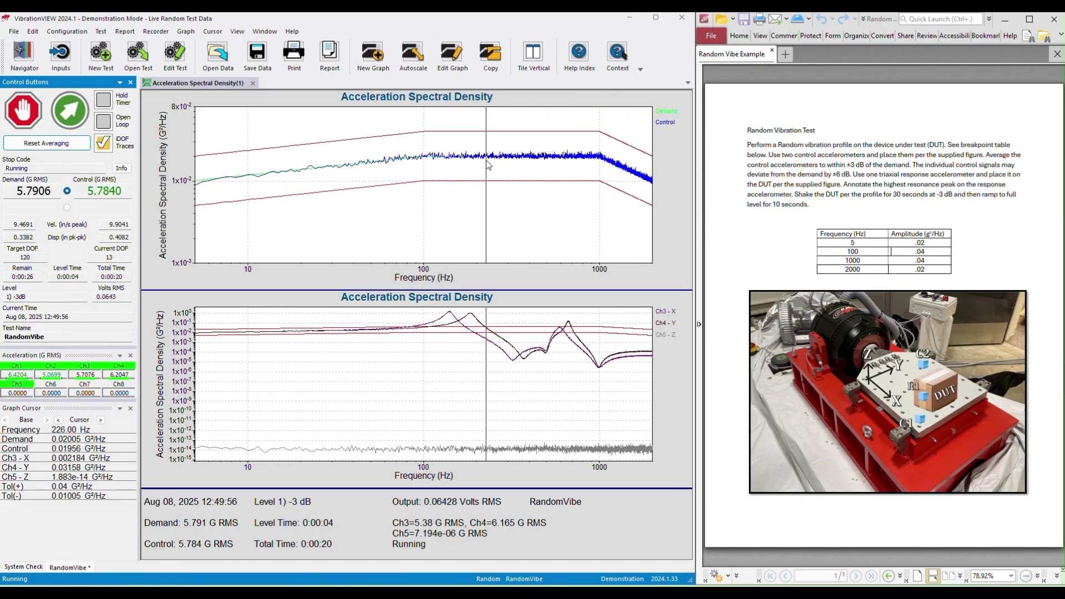
drag(487, 165, 405, 143)
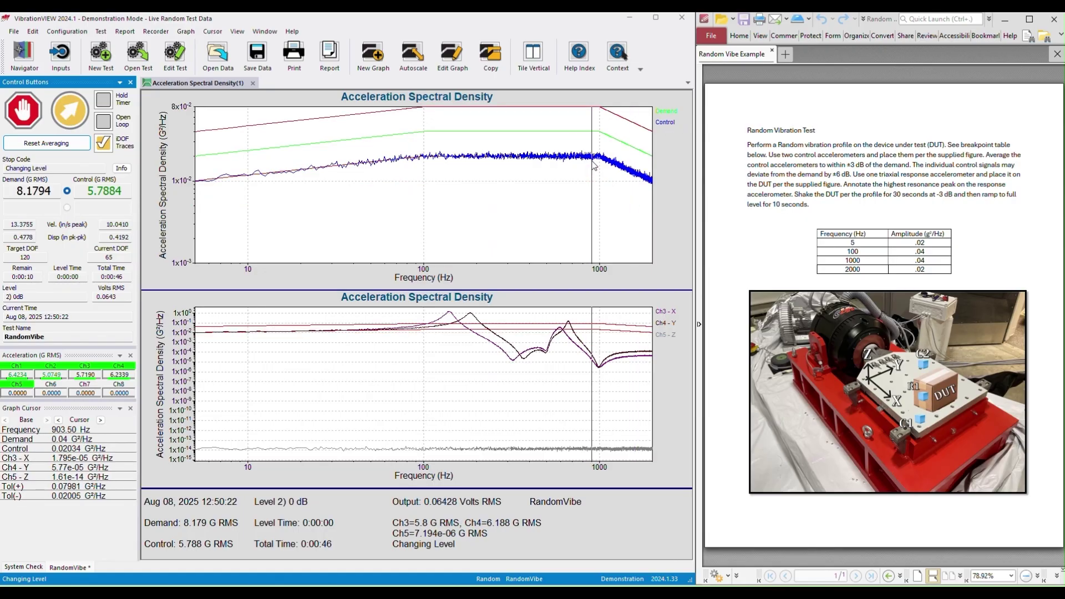
Add the Ch1 and Ch2 traces to the upper graph and apply.
click(452, 54)
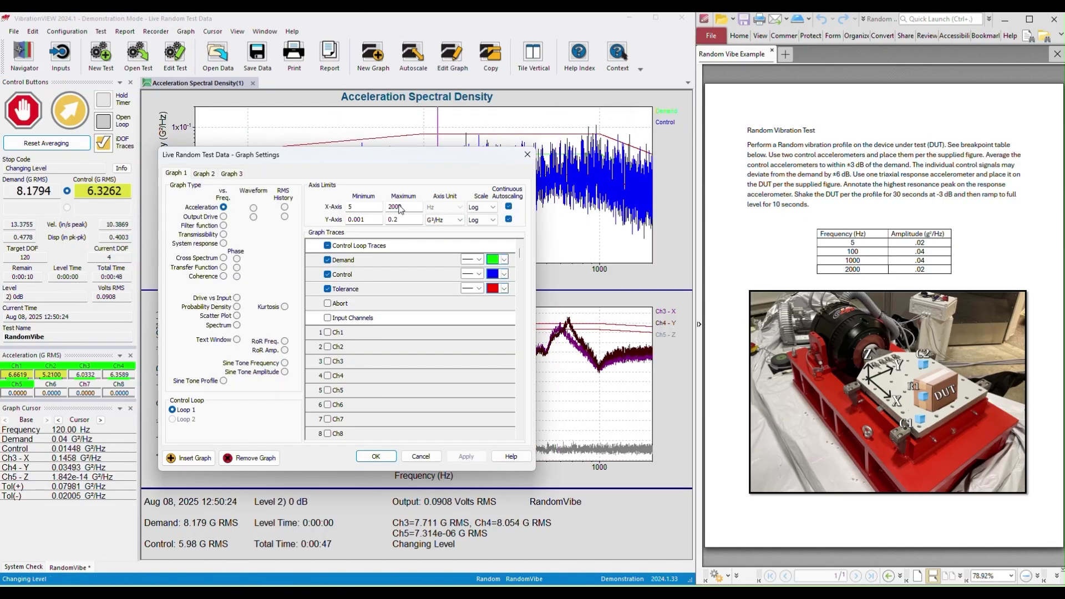
click(327, 332)
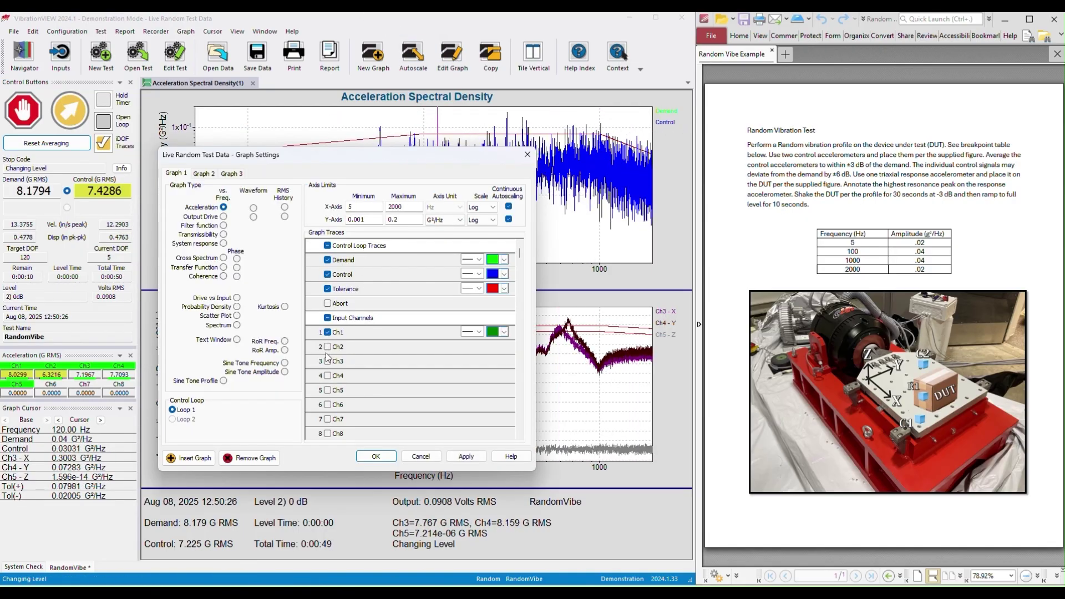
click(328, 347)
click(465, 456)
click(376, 456)
click(521, 260)
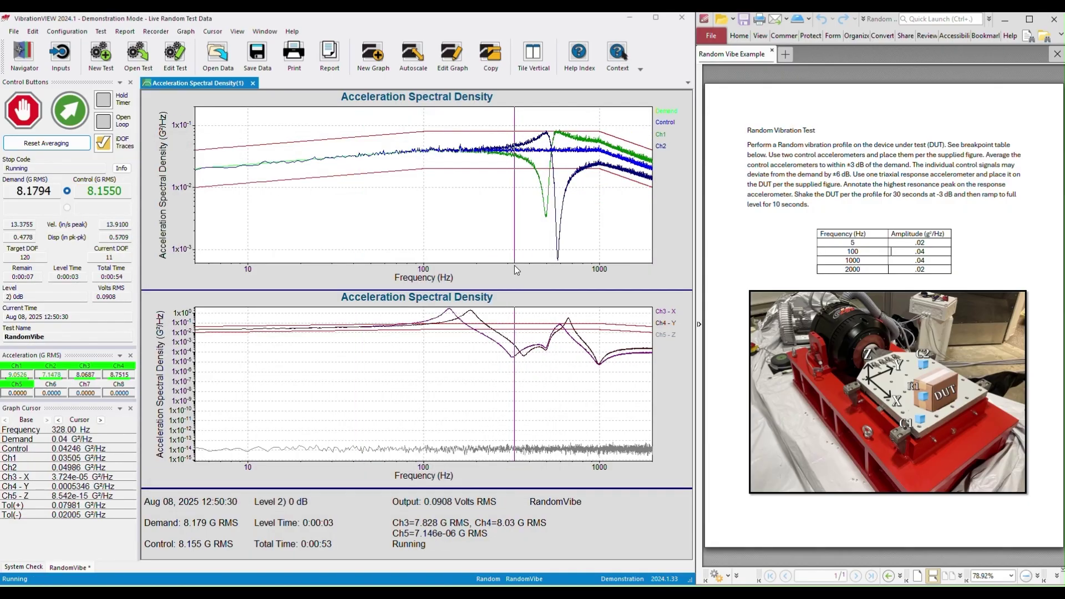
Inspect the finished response with the cursor near 651 Hz, then about 73 Hz.
drag(521, 260, 553, 157)
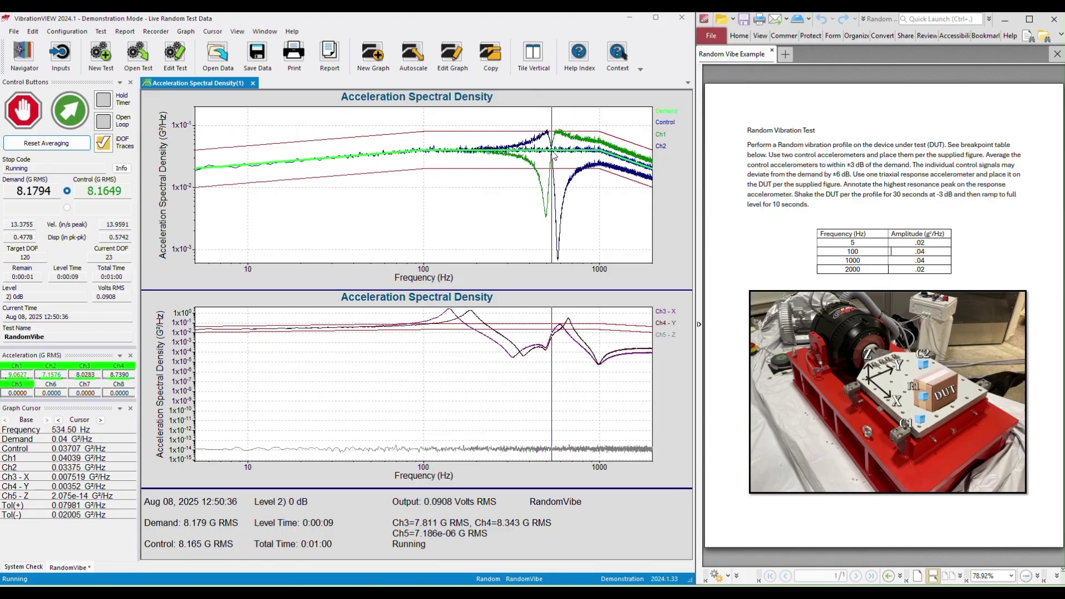
mouse_move(554, 157)
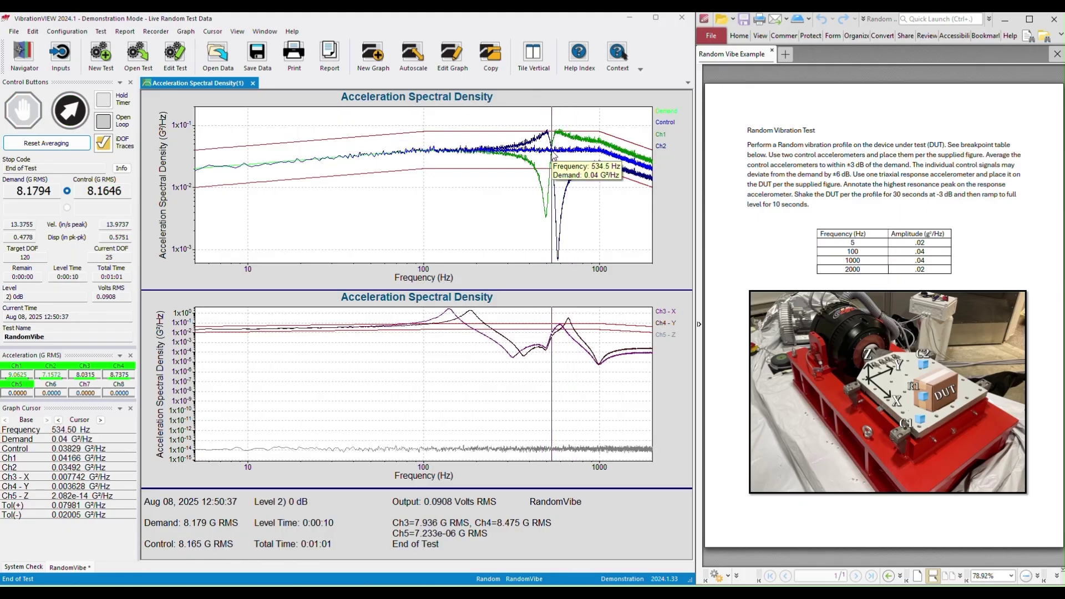
drag(553, 157, 449, 214)
Hide the Ch1 and Ch2 traces from the upper graph by unchecking Ch2 and applying.
click(452, 52)
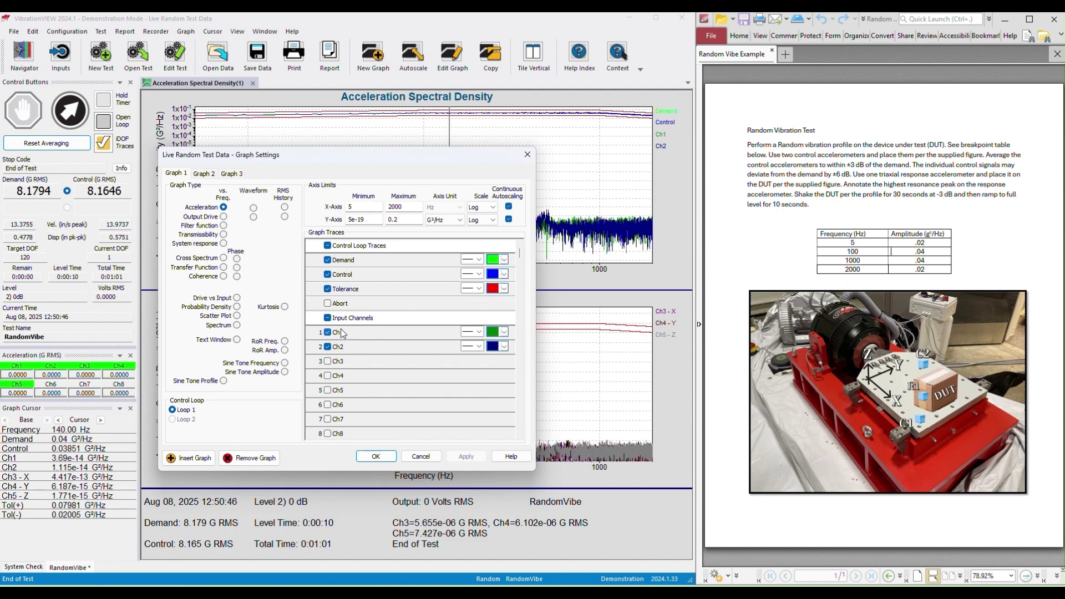
click(338, 347)
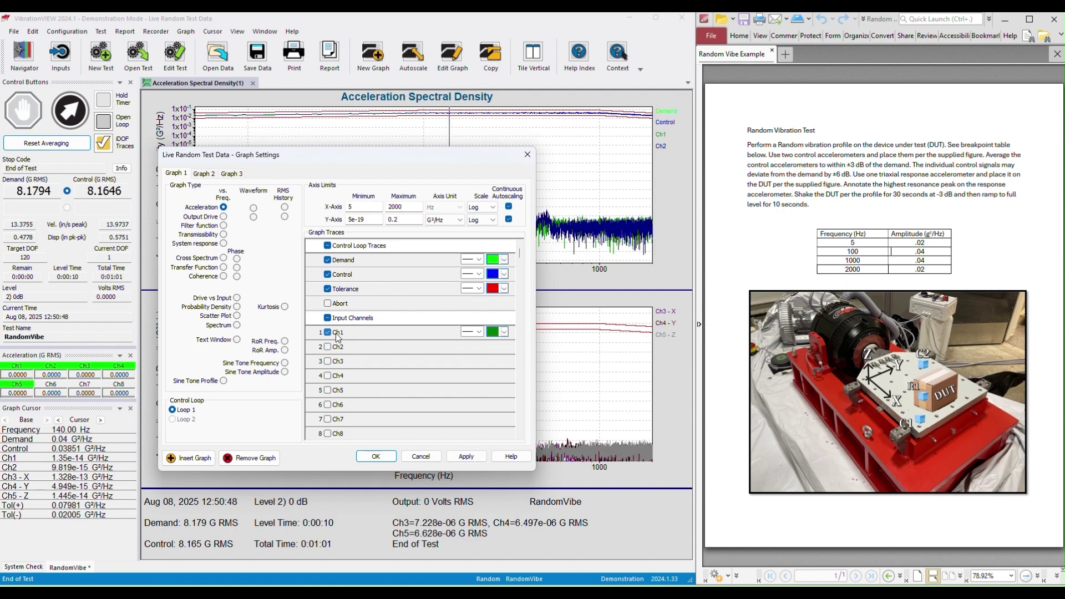
click(466, 456)
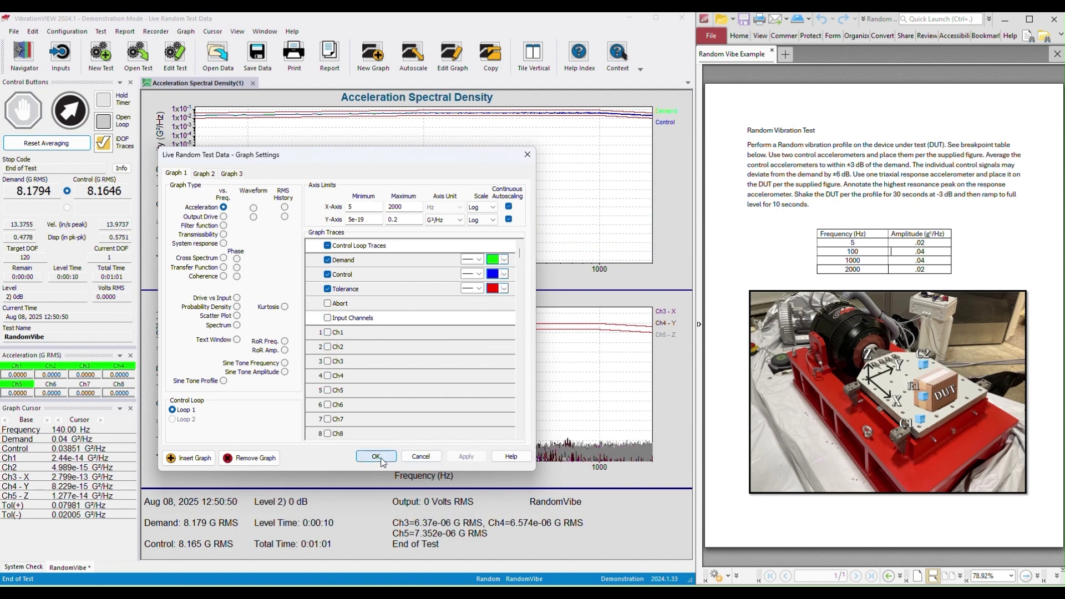
click(376, 455)
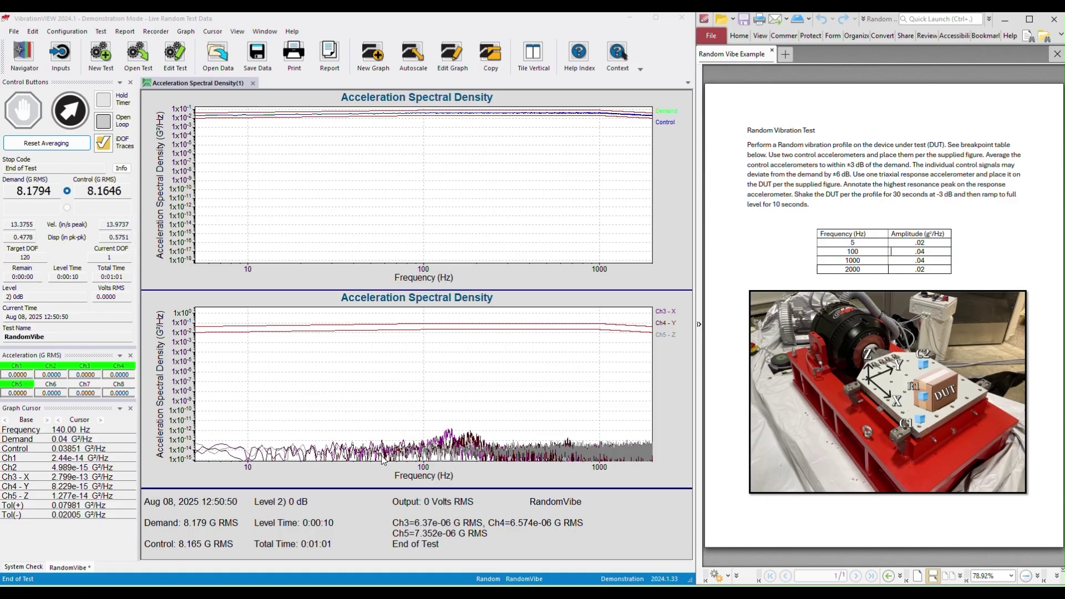
Dismiss the graph's context menu and move the cursor to about 877.5 Hz.
right_click(481, 152)
click(326, 226)
drag(515, 222, 592, 222)
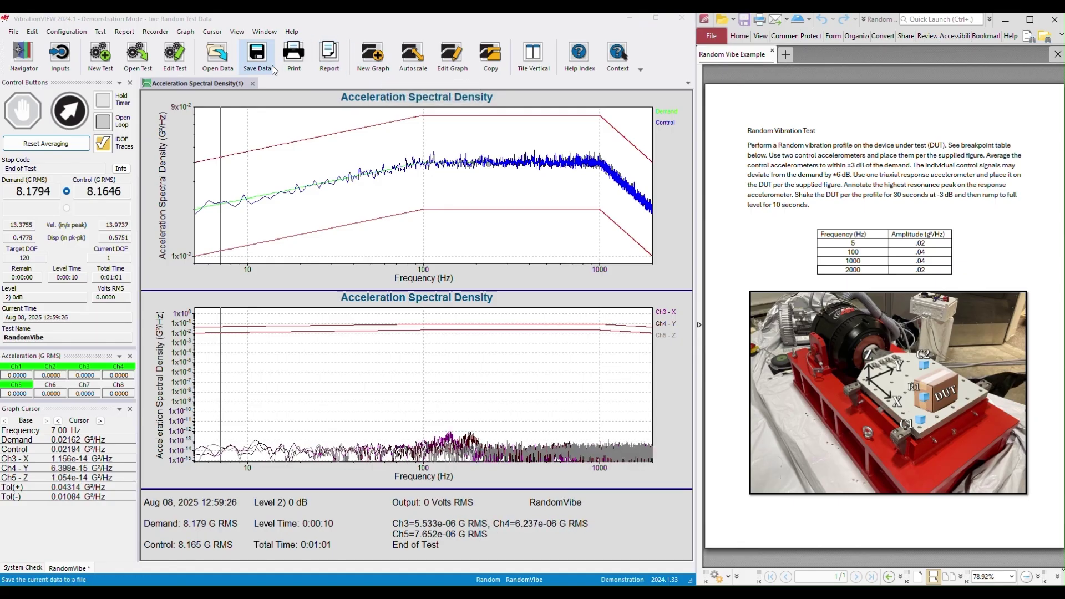
click(222, 66)
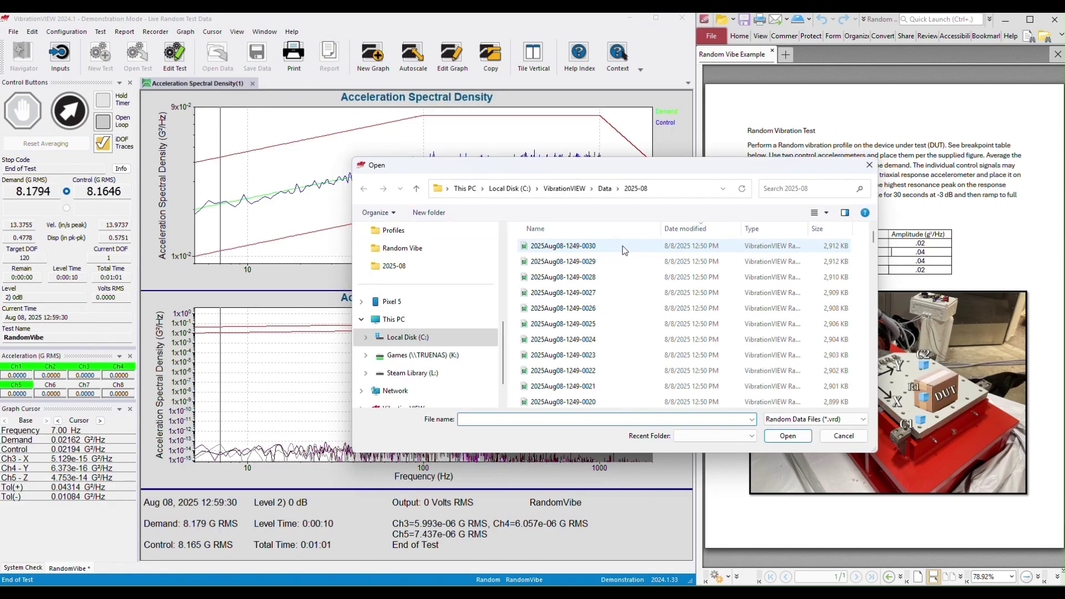
double_click(584, 250)
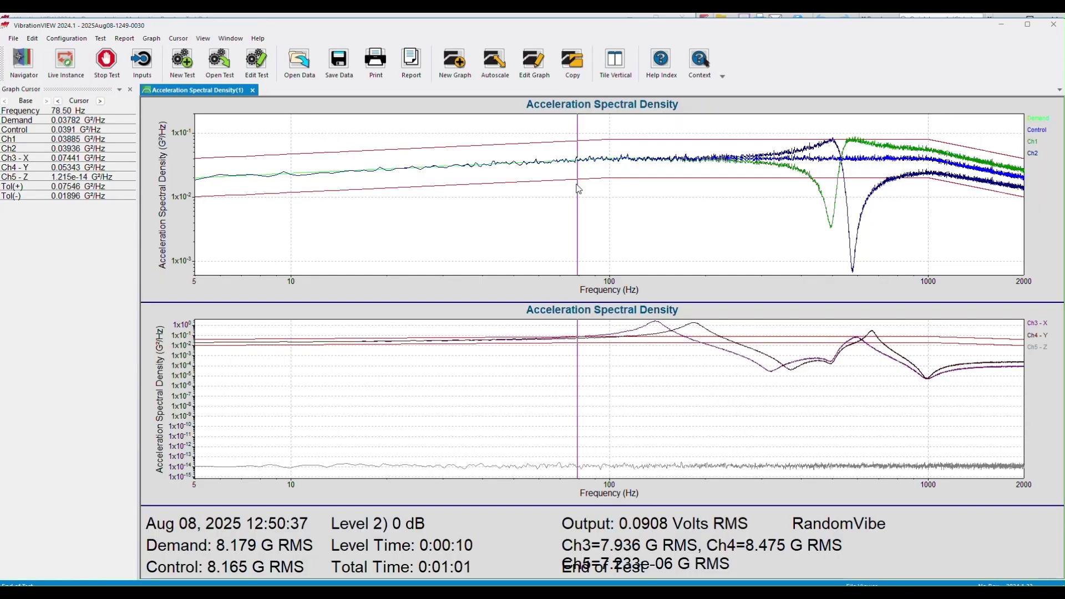
click(630, 225)
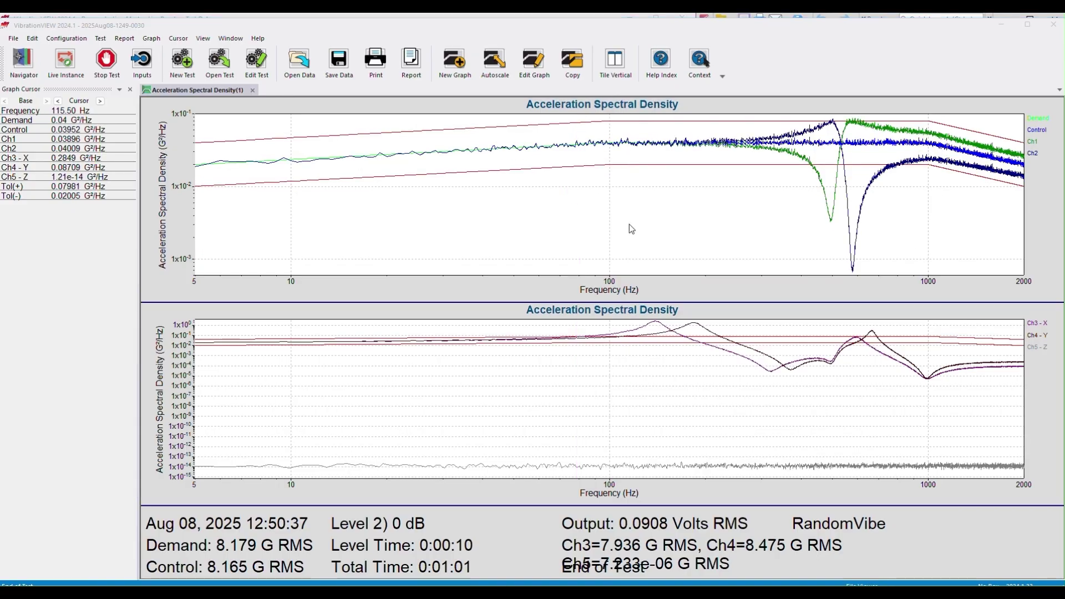
drag(630, 230, 409, 466)
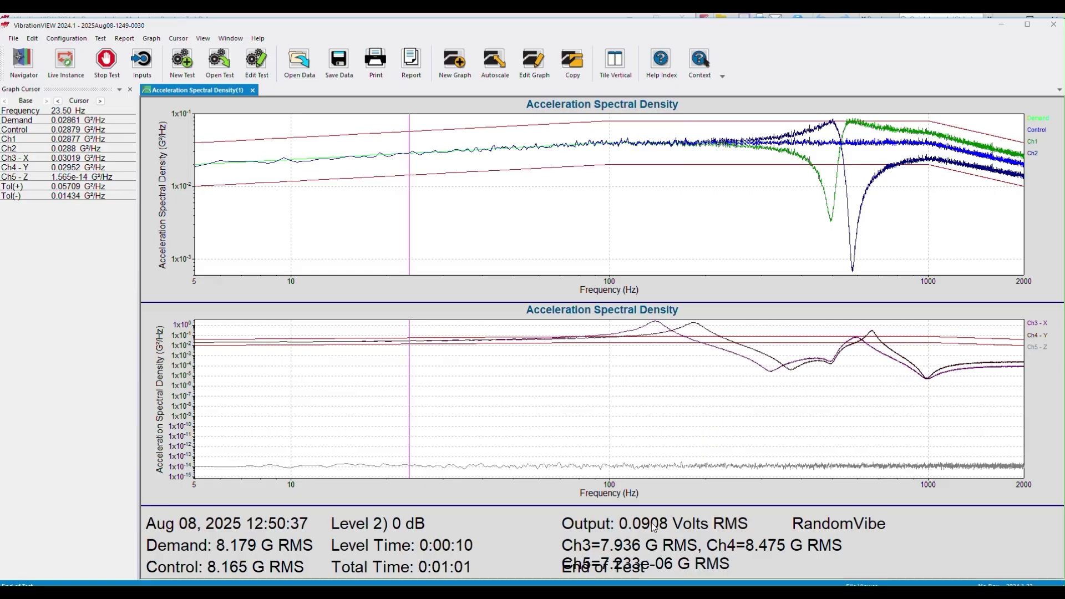
drag(579, 233, 565, 144)
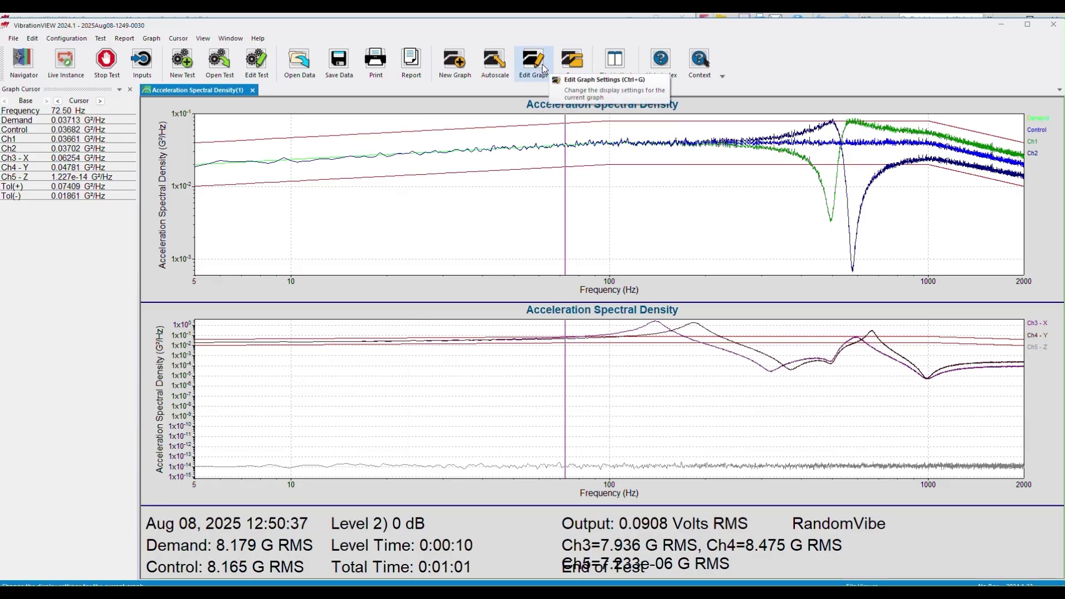
Set the Graph 3 text window font to 8 point, apply it, and close Graph Settings.
click(543, 69)
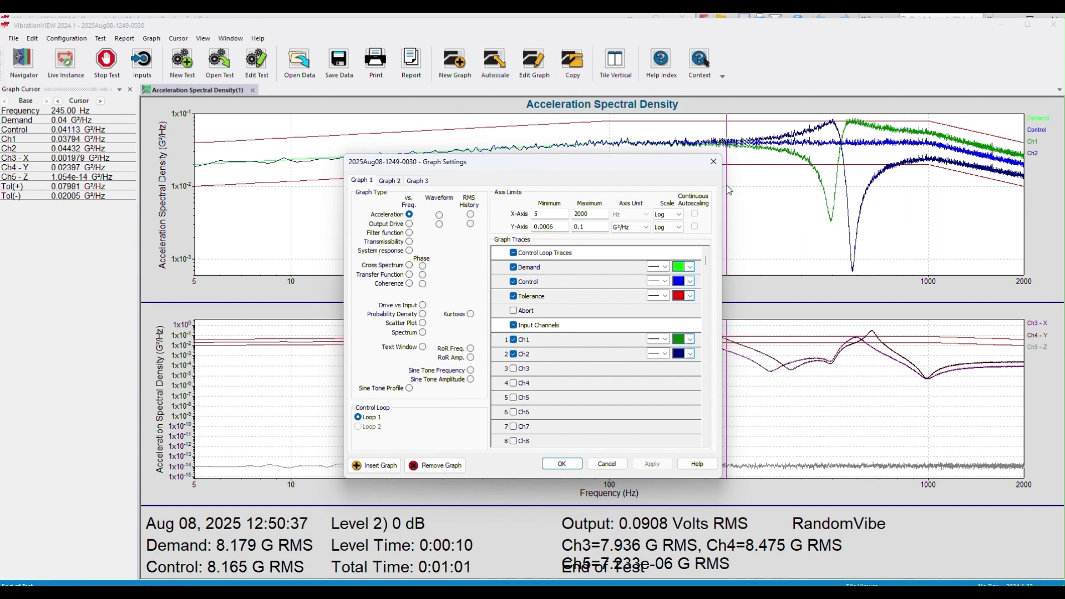
click(388, 181)
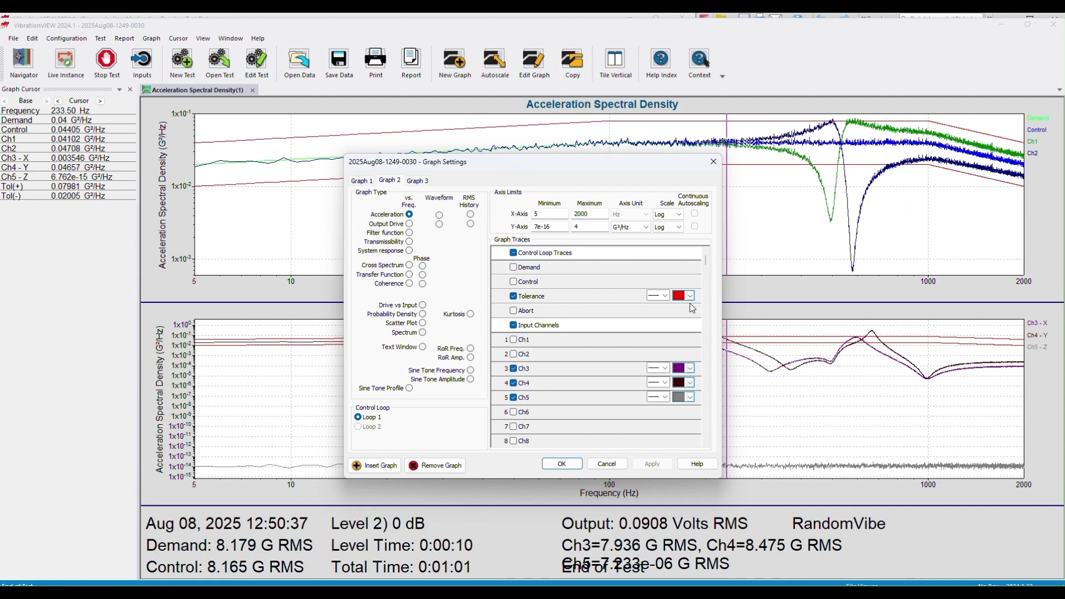
click(418, 181)
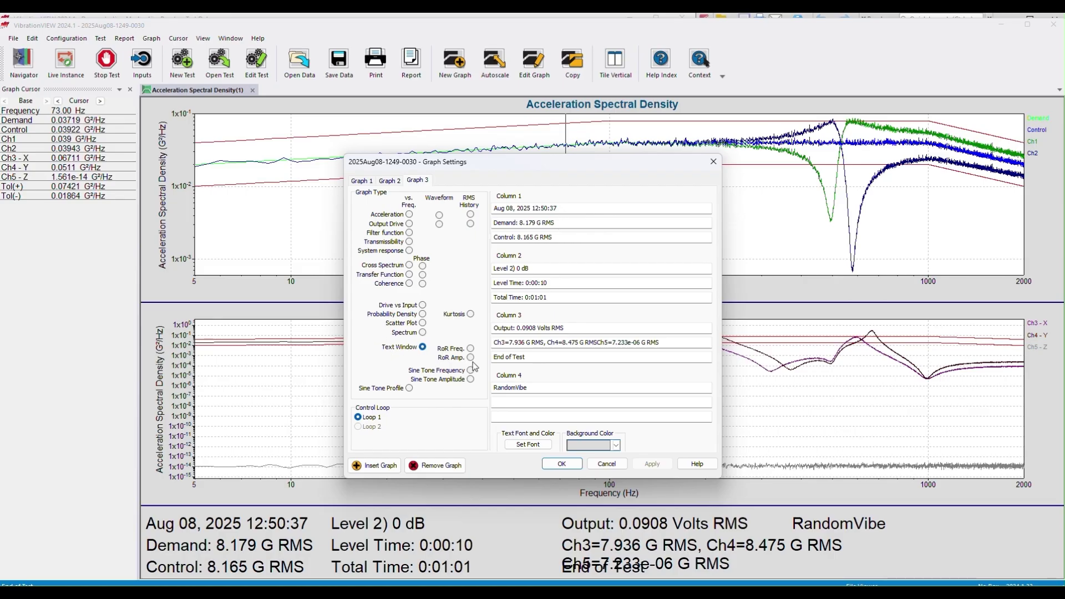
click(549, 445)
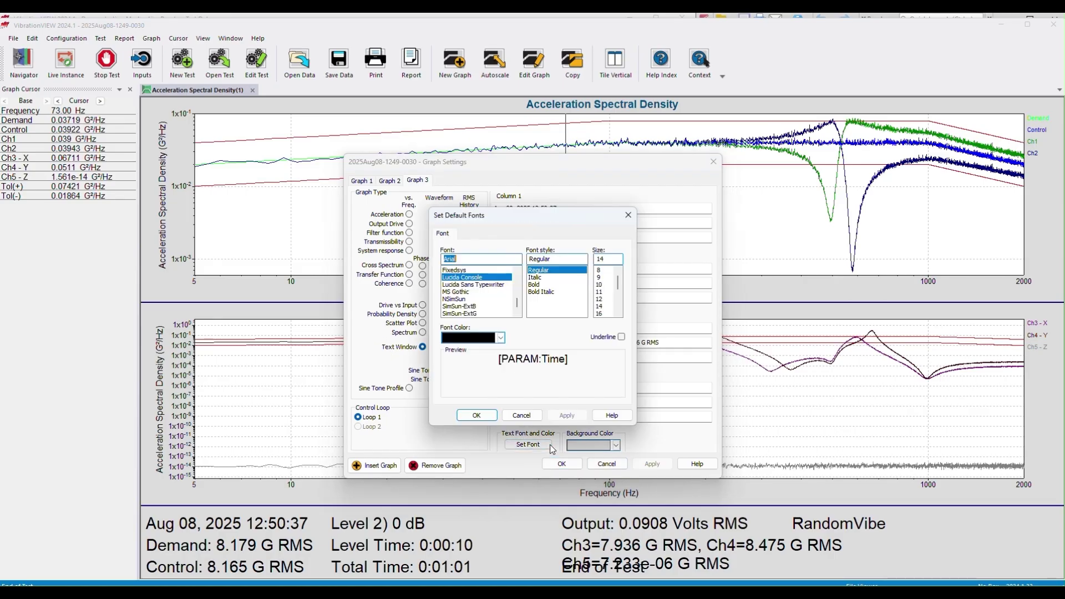
click(601, 286)
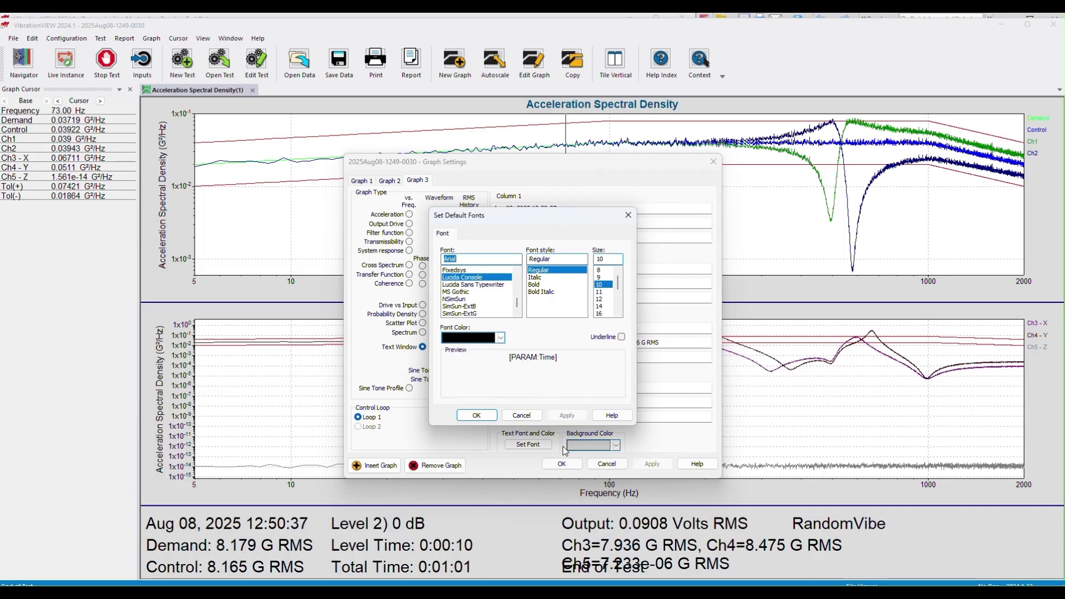
click(477, 416)
click(647, 465)
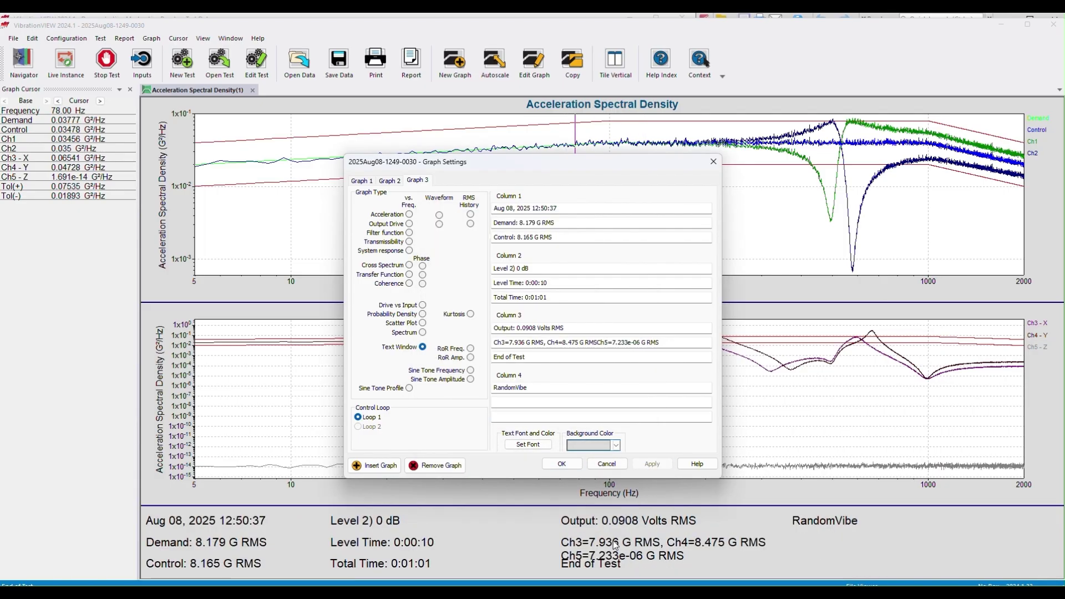
click(527, 445)
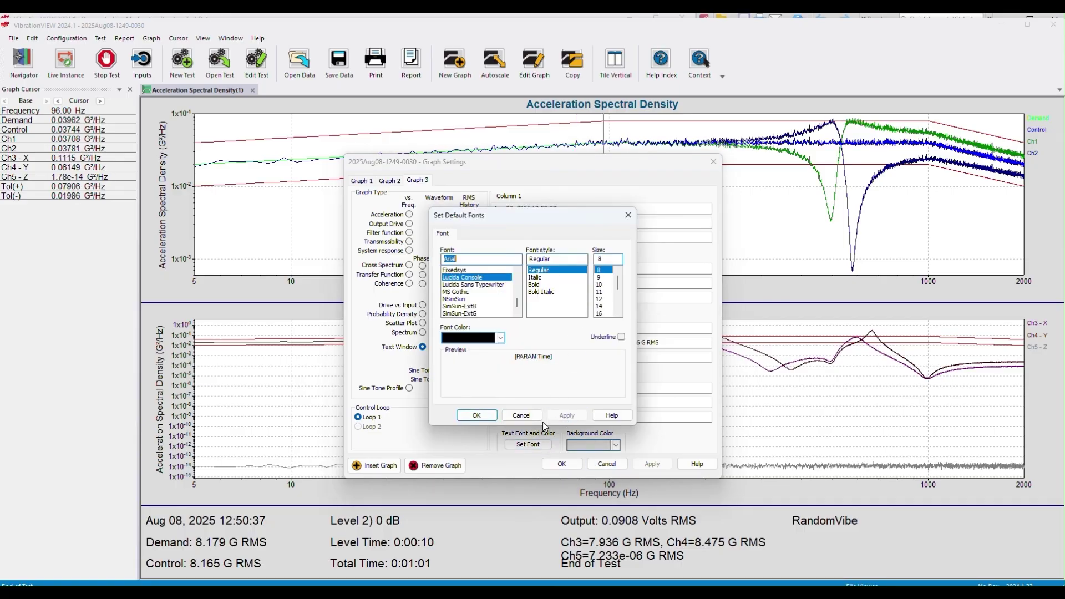
click(490, 418)
click(643, 465)
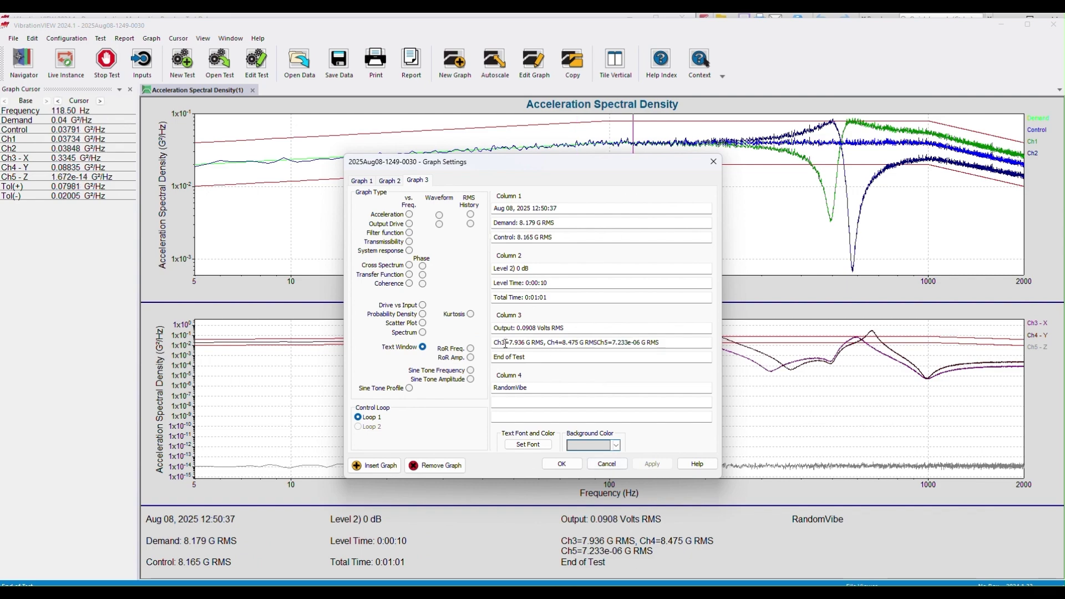
click(561, 463)
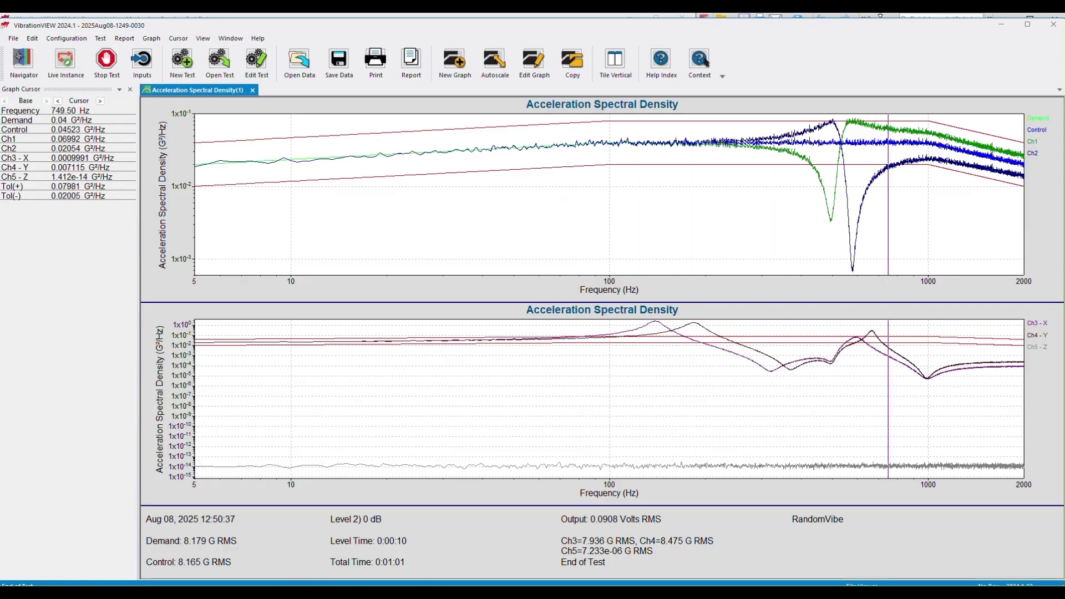
Place VibrationVIEW beside the PDF and annotate the 139 Hz Ch3 - X peak below the curve.
drag(852, 31, 14, 211)
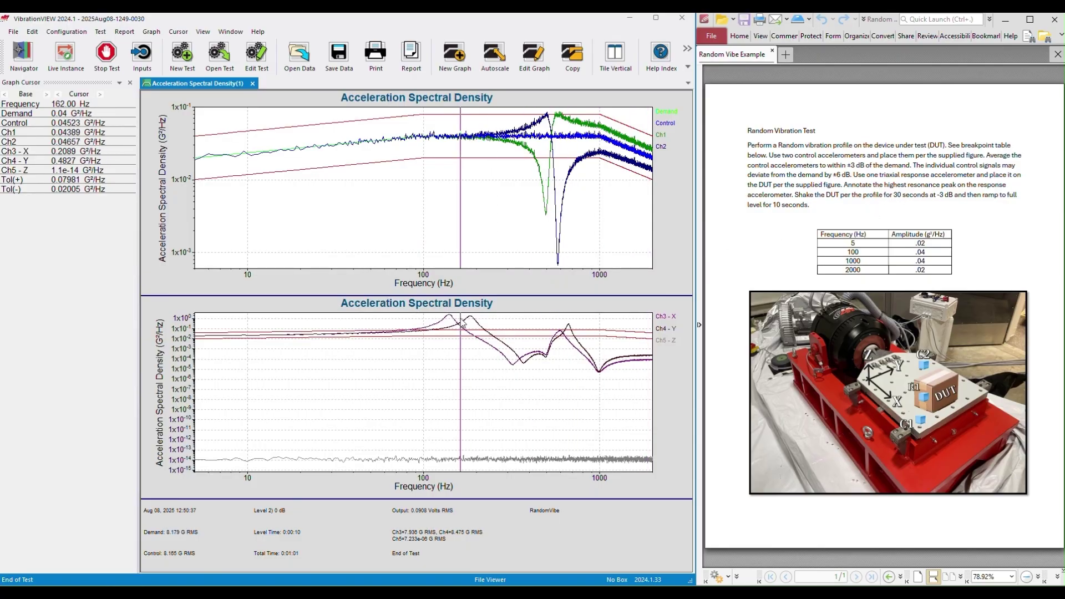
mouse_move(310, 357)
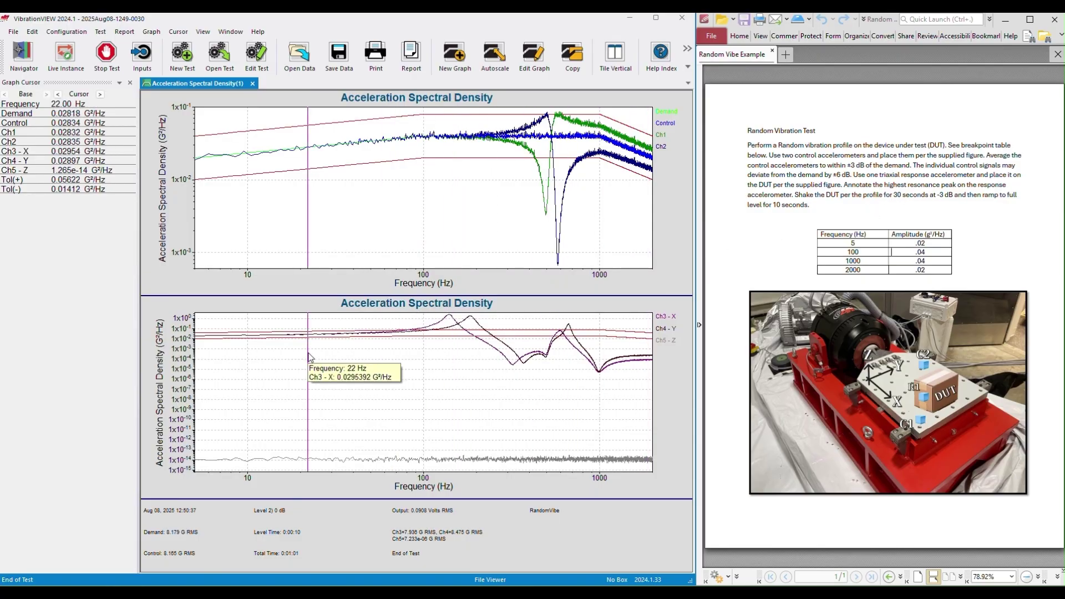
click(450, 329)
drag(449, 339, 351, 366)
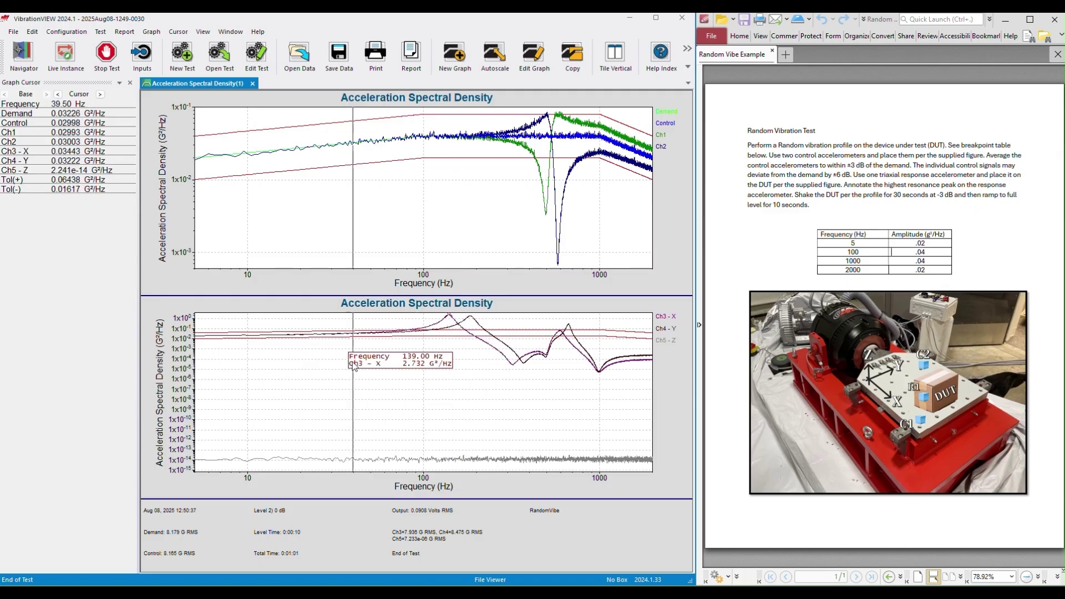
Annotate the 184.5 Hz Ch4 - Y peak, delete the extra three-channel label, and maximize the window.
click(473, 327)
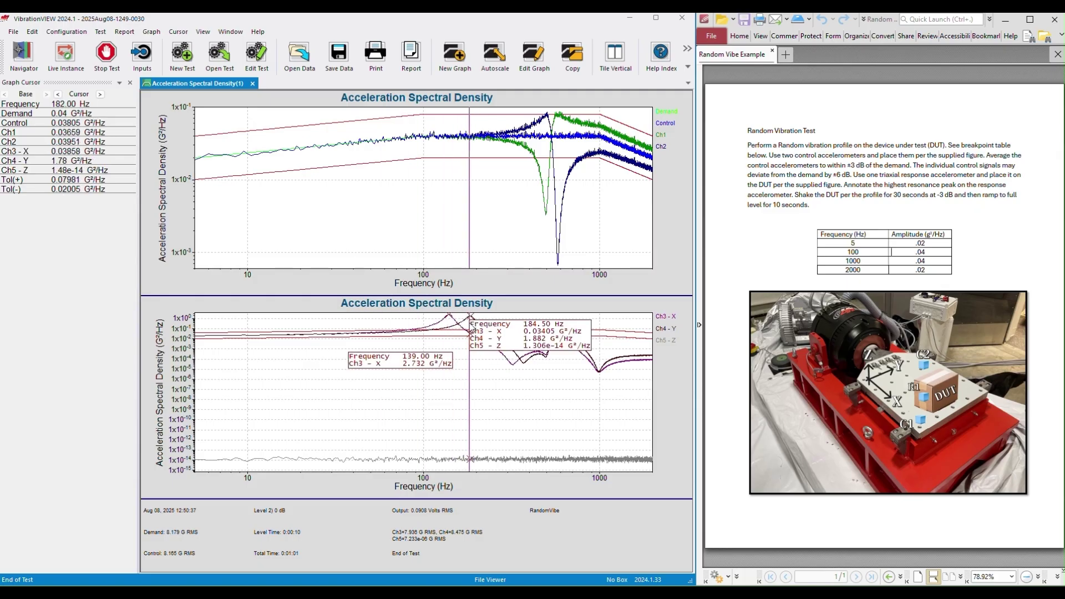
drag(480, 351, 440, 432)
key(Delete)
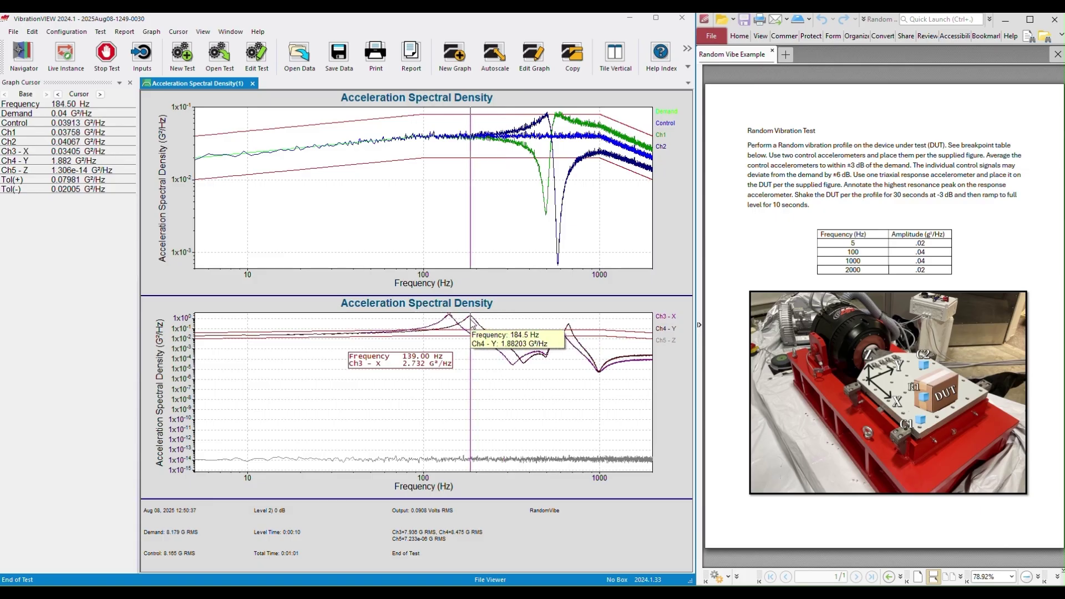
drag(470, 320, 462, 395)
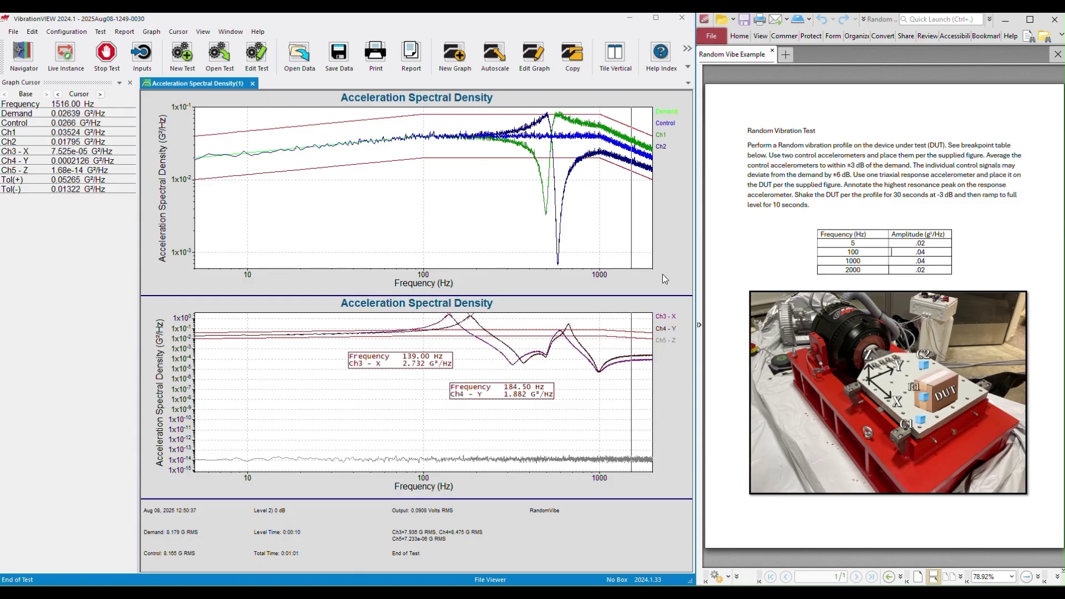
click(656, 19)
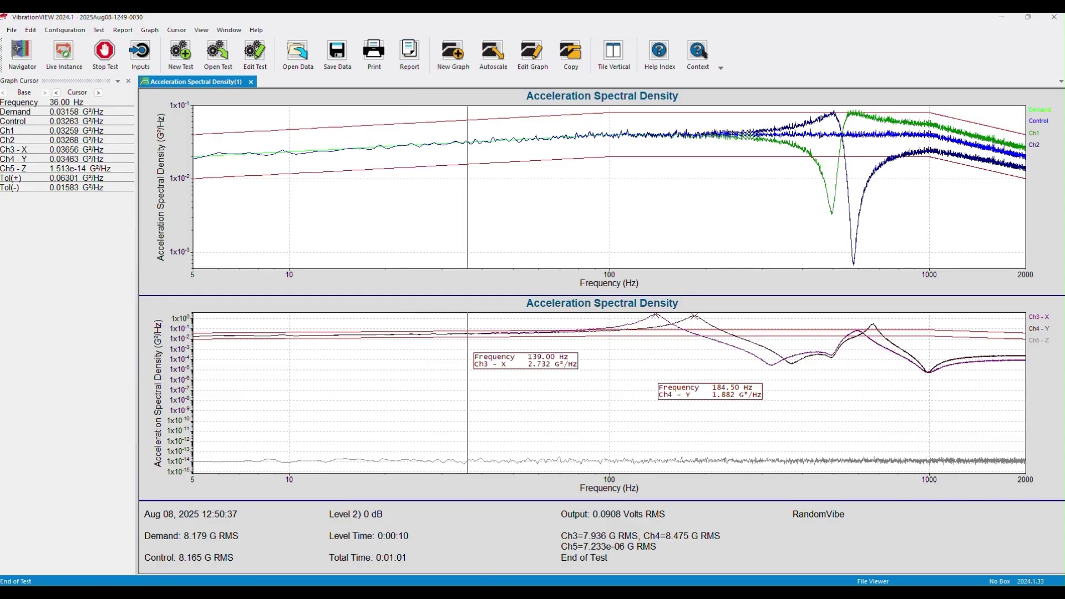
Bring the Random Test Report template editor forward, move it up-left, and enlarge it.
mouse_move(435, 592)
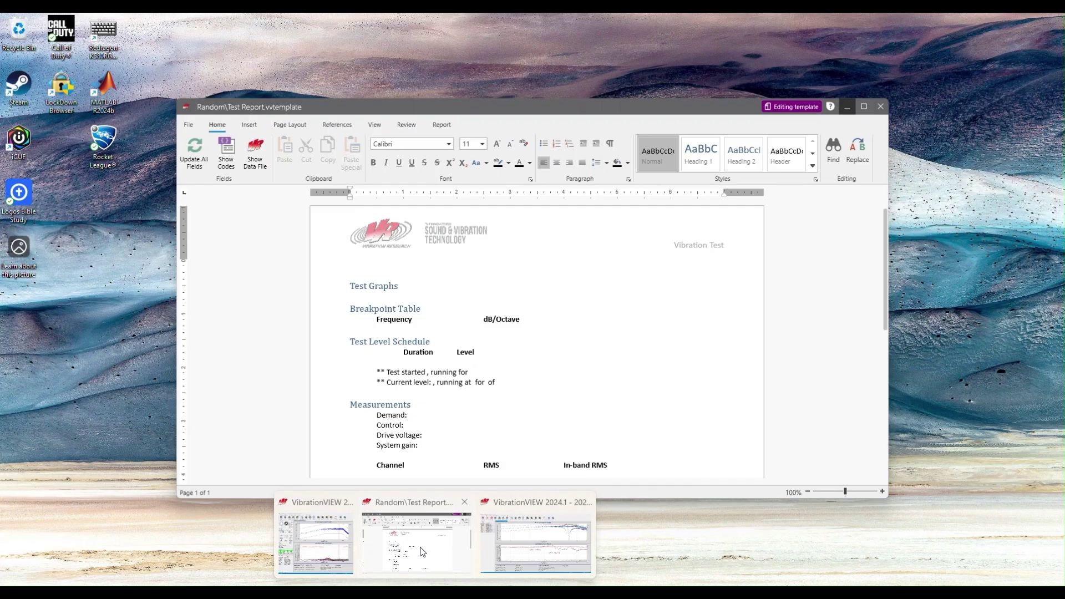
click(416, 537)
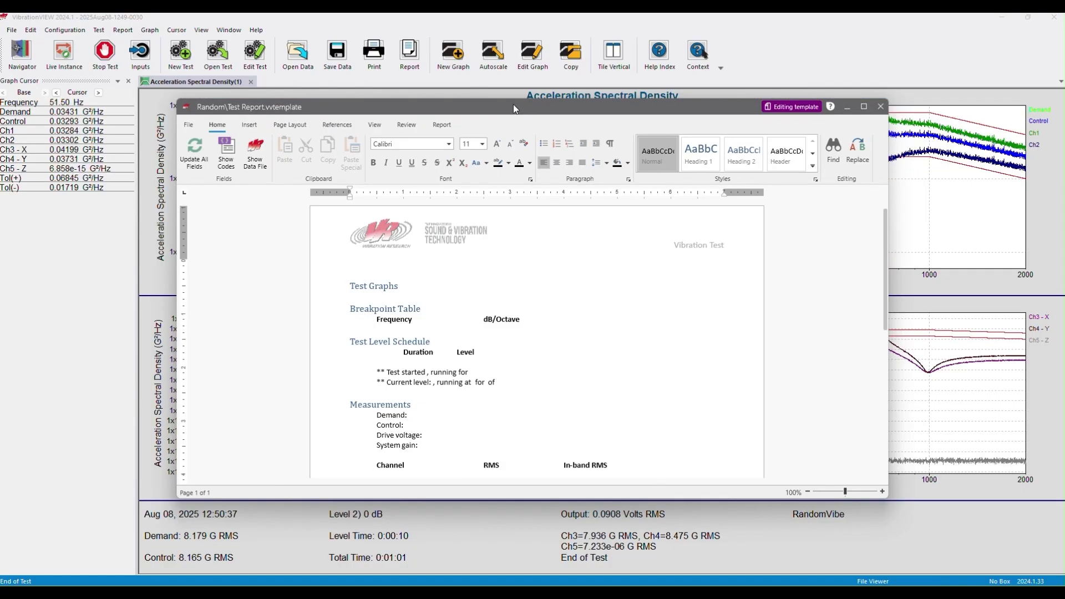
drag(511, 105, 400, 42)
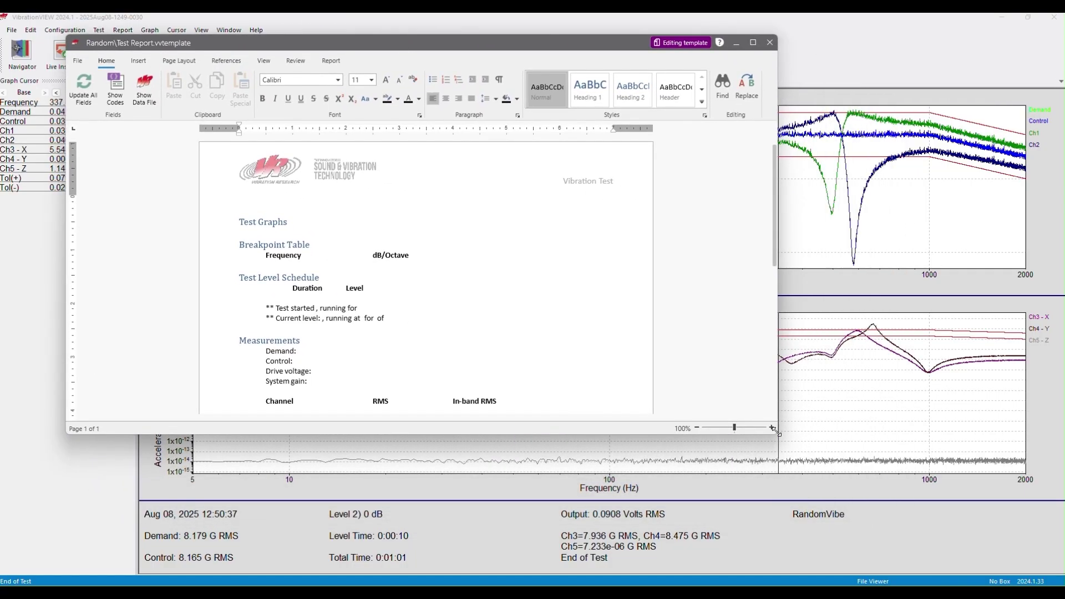
drag(776, 433, 980, 542)
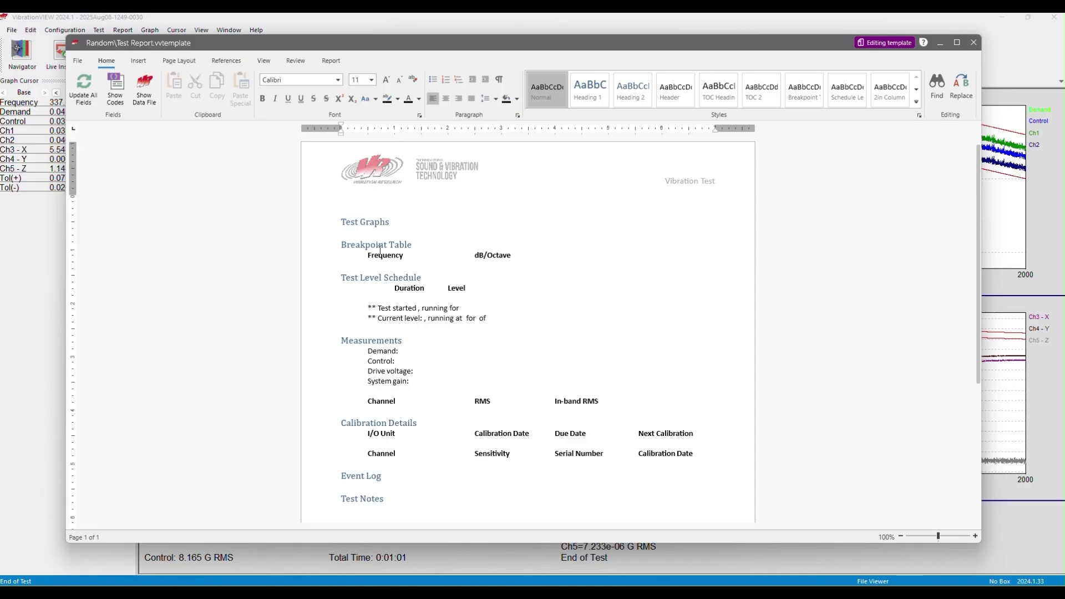
Show the template's field codes and scroll through the GRAPH, breakpoint and event log codes.
click(121, 91)
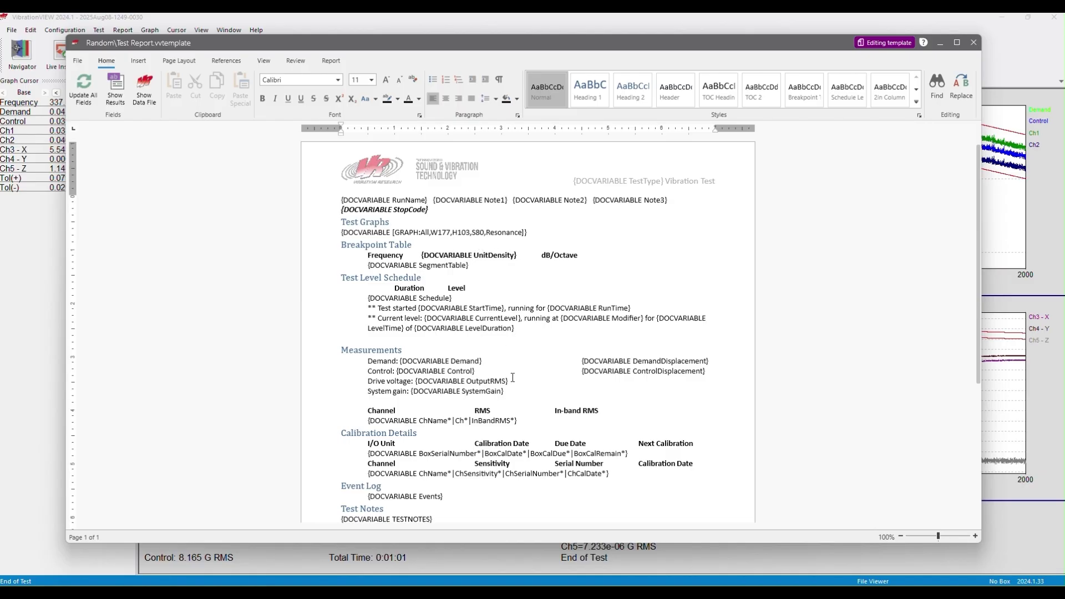
scroll(512, 359, down, 1)
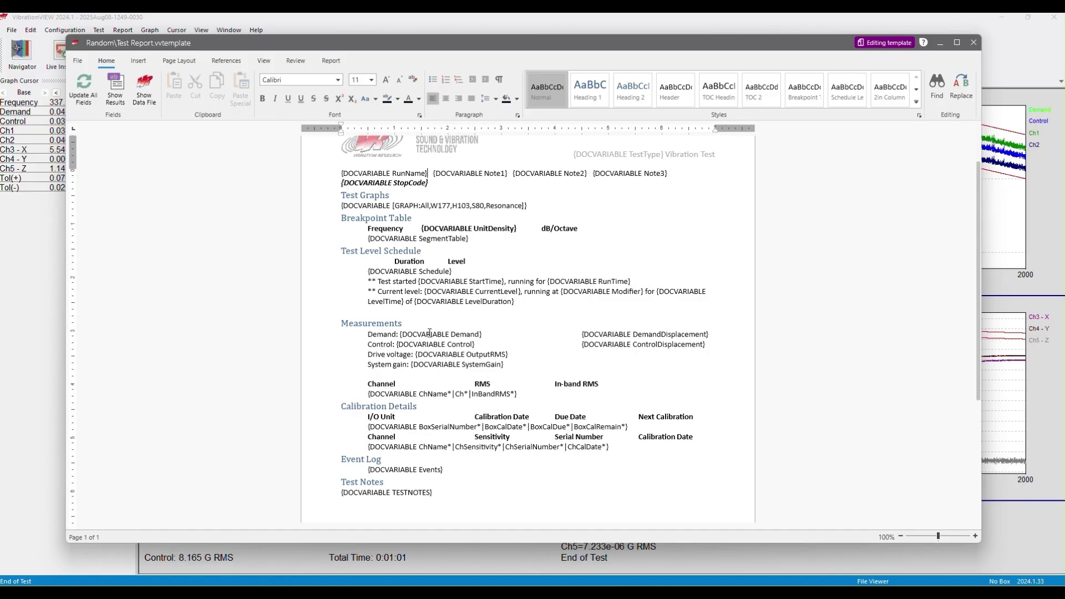
scroll(438, 266, up, 1)
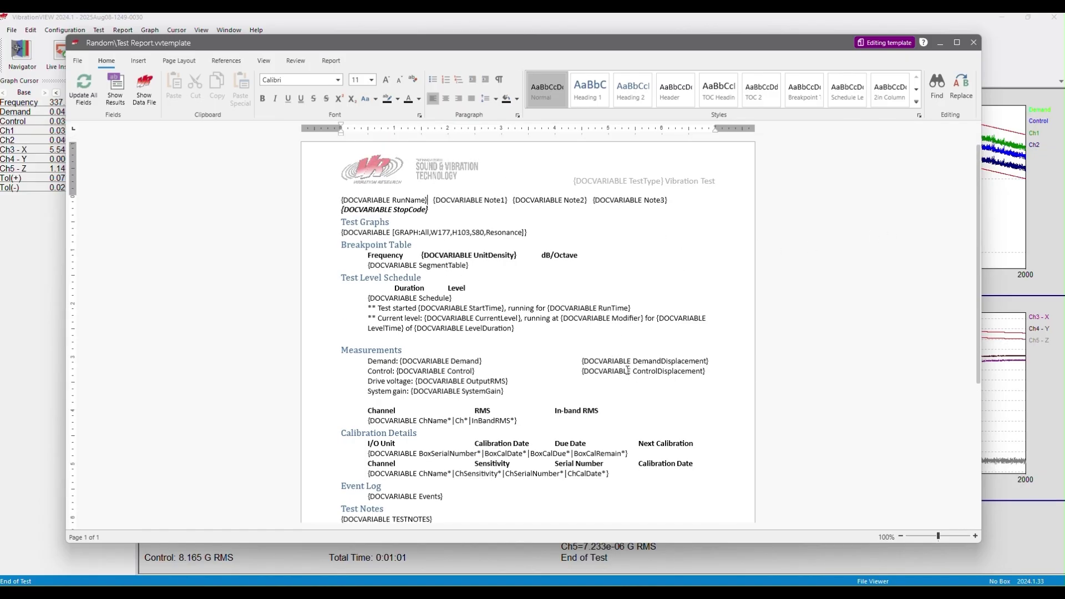
Close the report template editor and maximize the graph window.
click(973, 47)
click(358, 172)
click(656, 21)
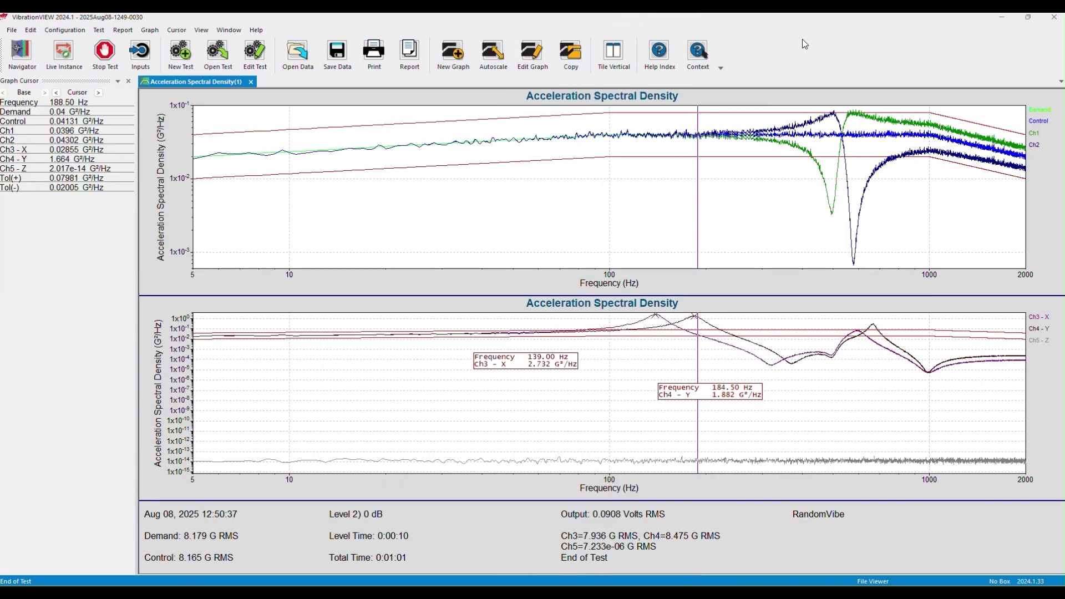
click(339, 381)
drag(338, 381, 439, 222)
Generate the test report 2025Aug08-1249-0030.docx, then enlarge and review its graphs and tables.
click(408, 61)
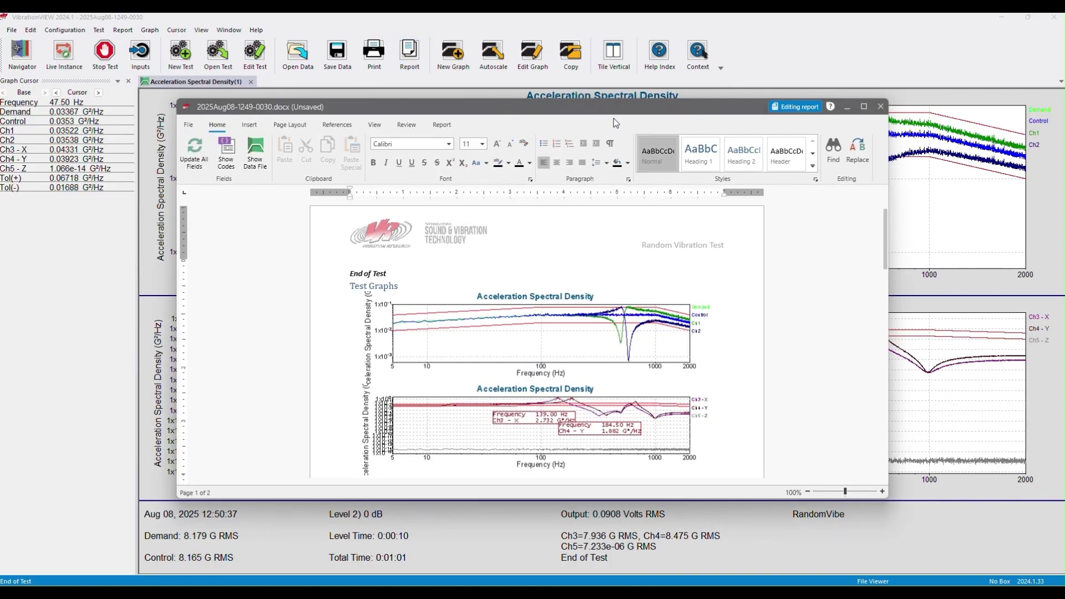
click(863, 107)
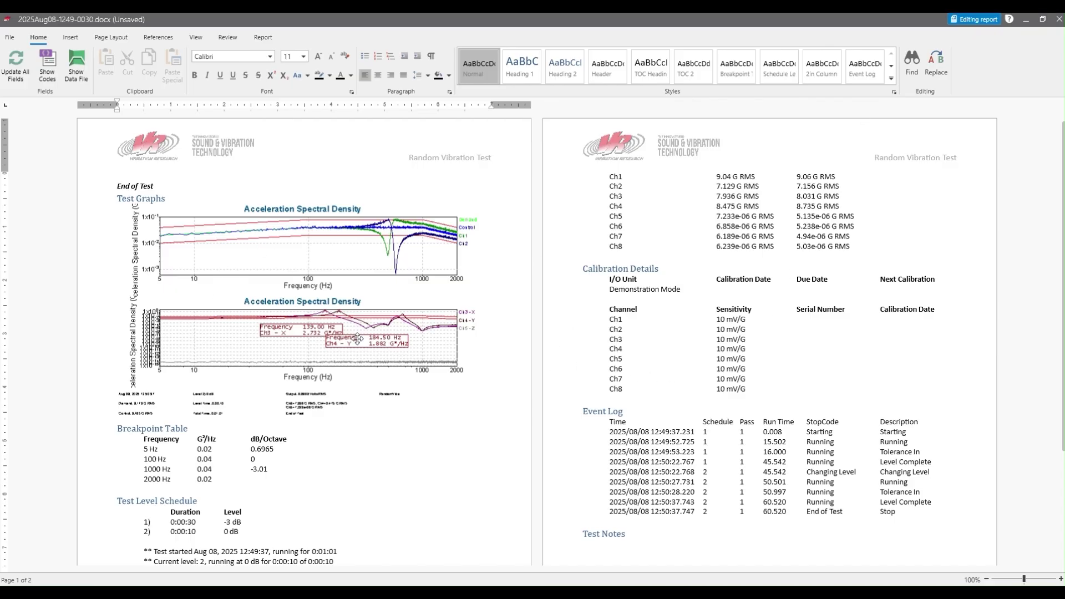
click(390, 275)
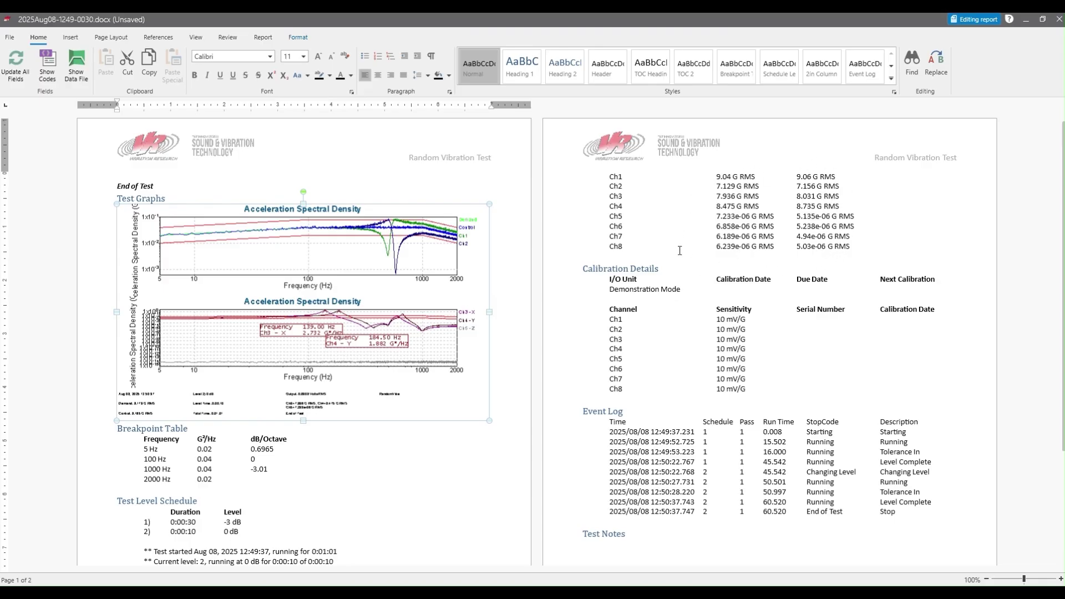
scroll(617, 449, down, 2)
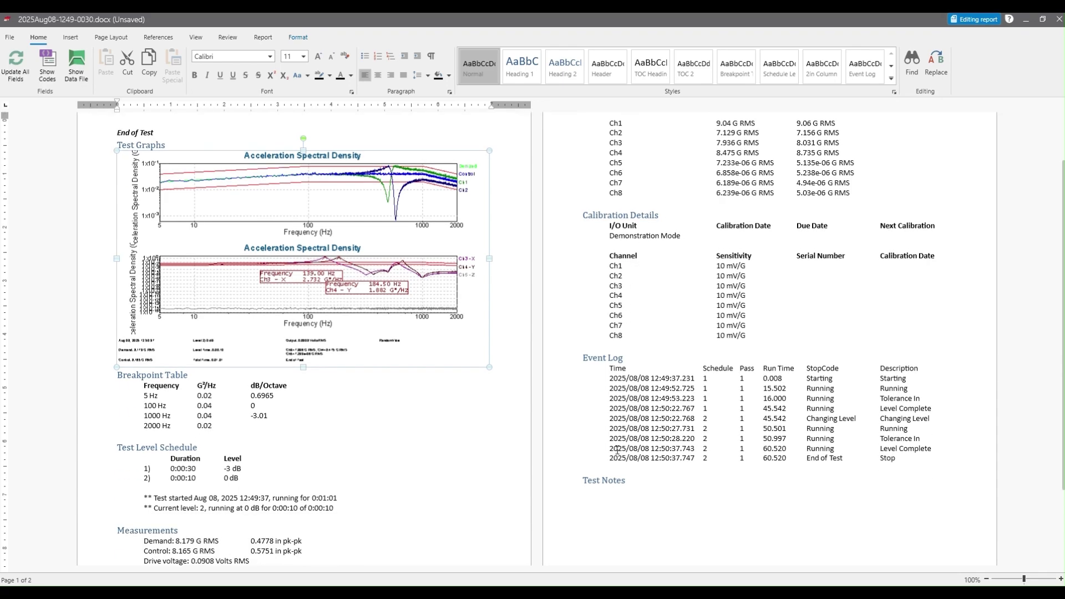
scroll(618, 449, down, 2)
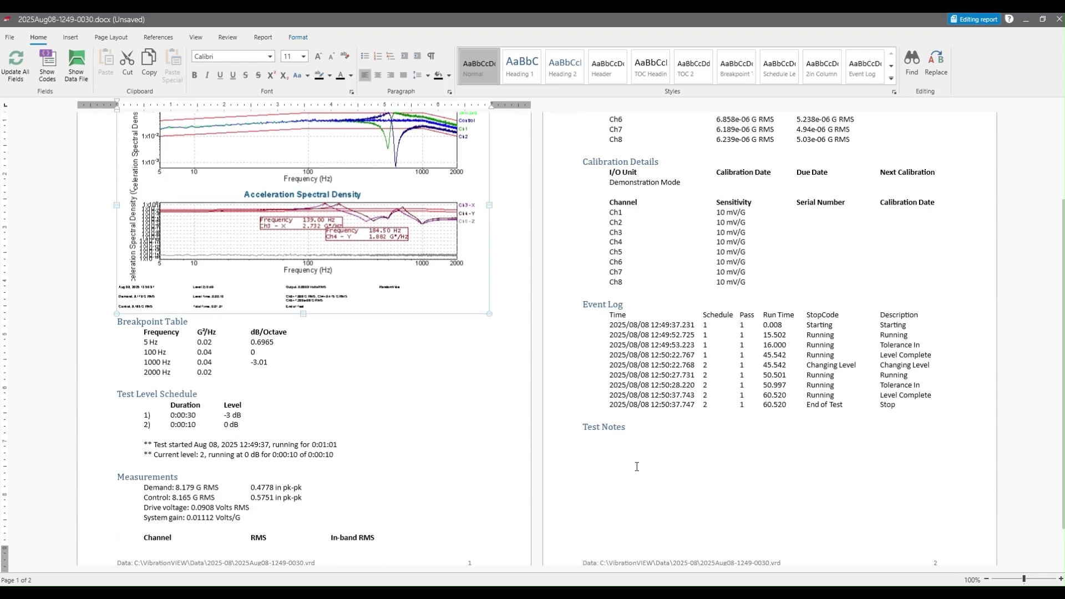
scroll(641, 459, up, 4)
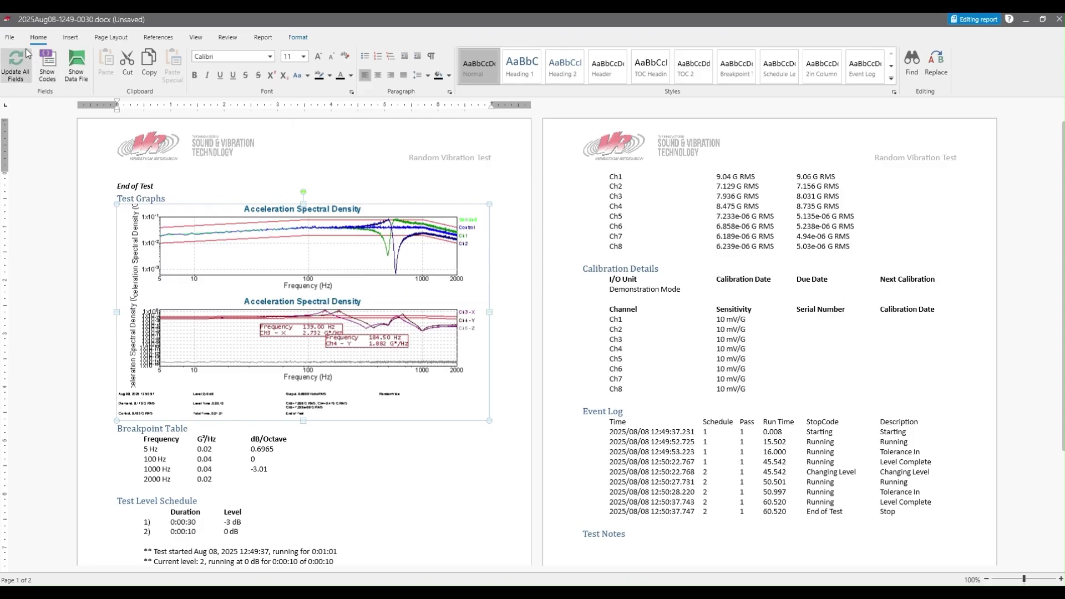
Open the report's File options to finish with the report.
click(10, 37)
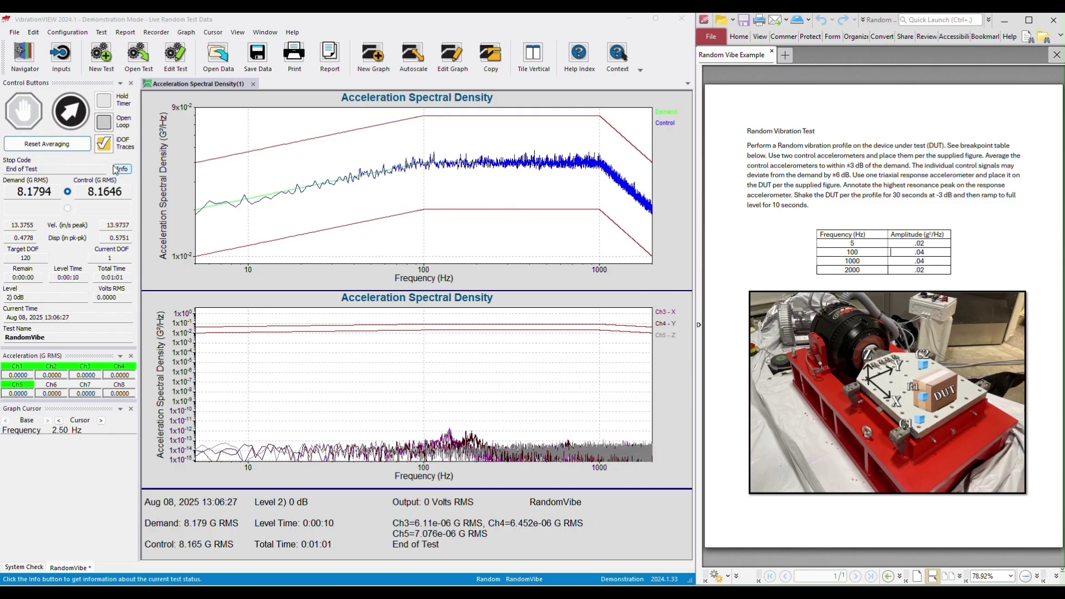
Move the upper graph's cursor to 1399.5 Hz to read demand 0.02858 and control 0.02955 G²/Hz.
drag(413, 204, 611, 210)
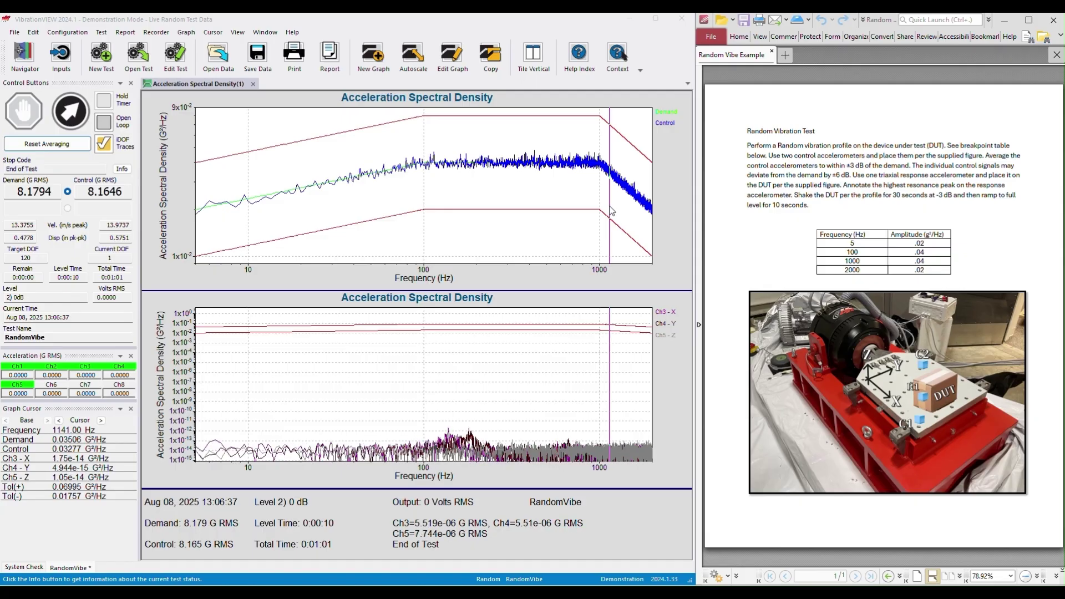
drag(611, 211, 628, 209)
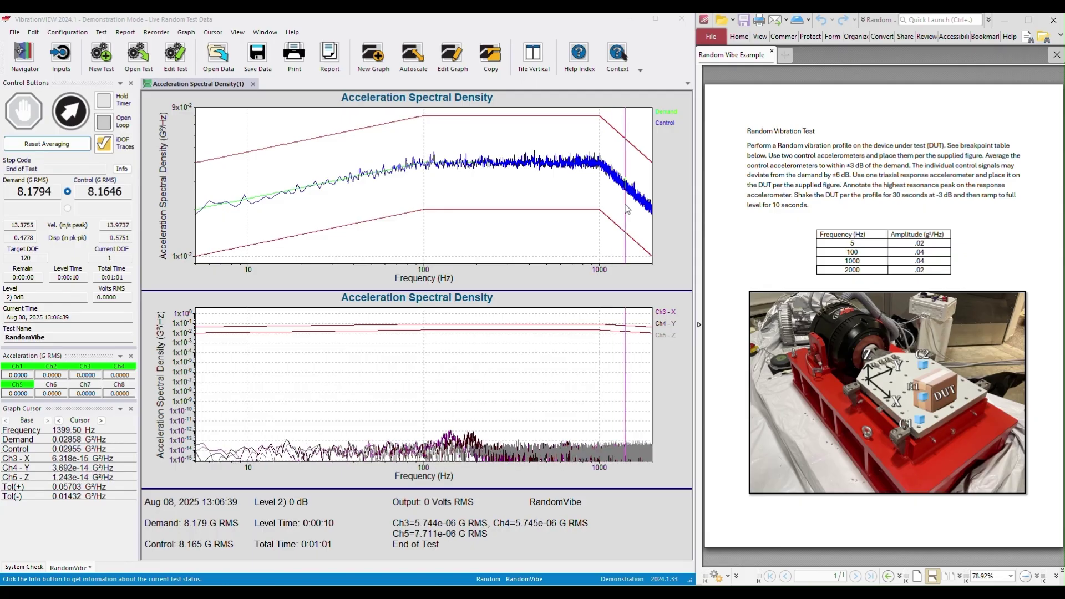